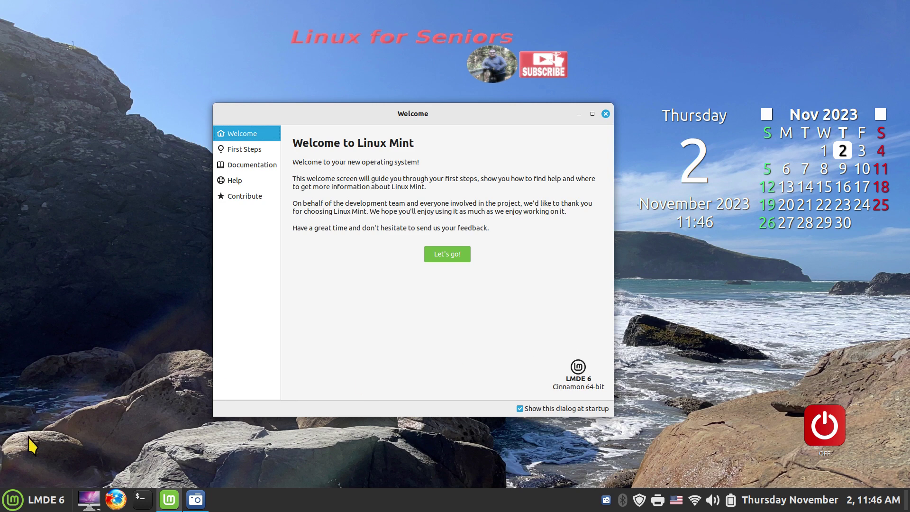
- Browse the Accessories and Office categories of the application menu, then dismiss the menu
{"action": "left_click", "coordinate": [13, 501]}
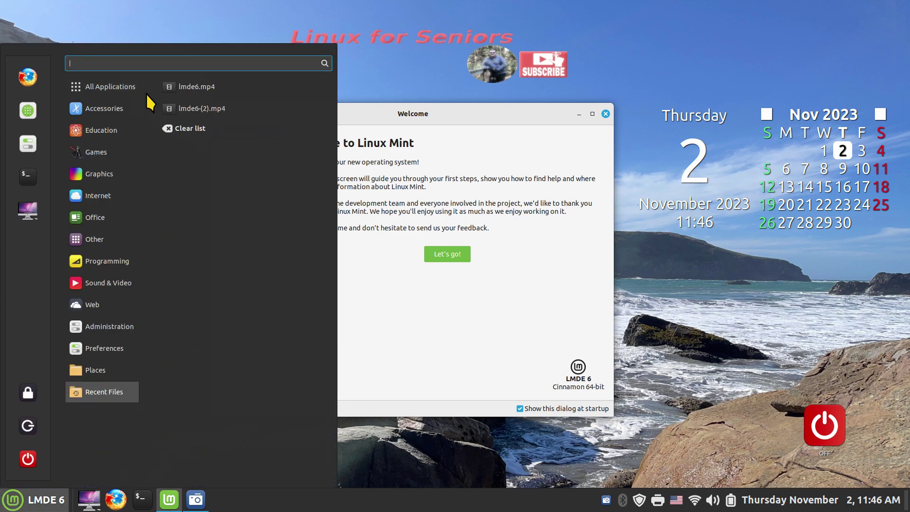
{"action": "mouse_move", "coordinate": [114, 109]}
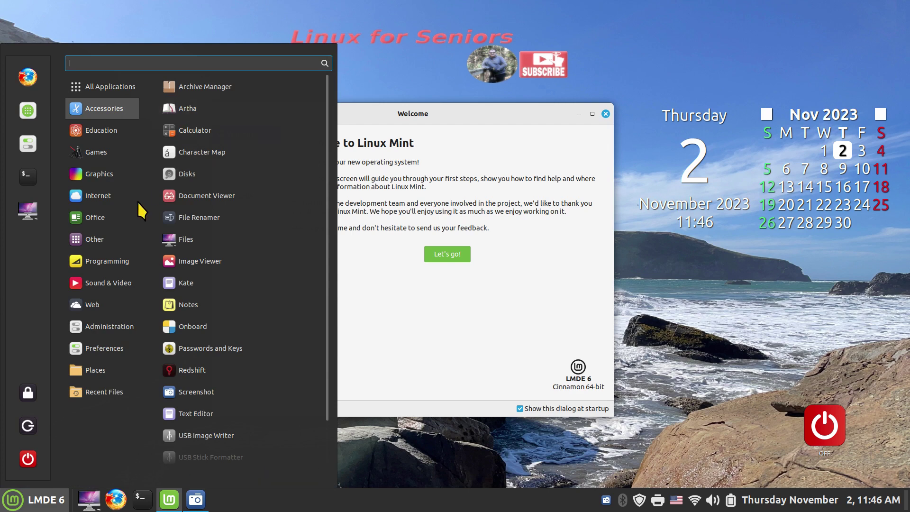
{"action": "mouse_move", "coordinate": [109, 220]}
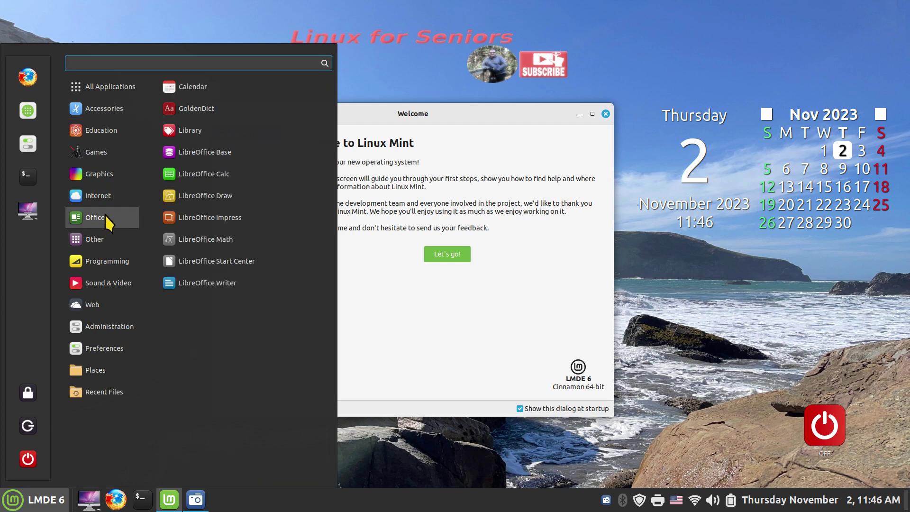
{"action": "left_click", "coordinate": [449, 343]}
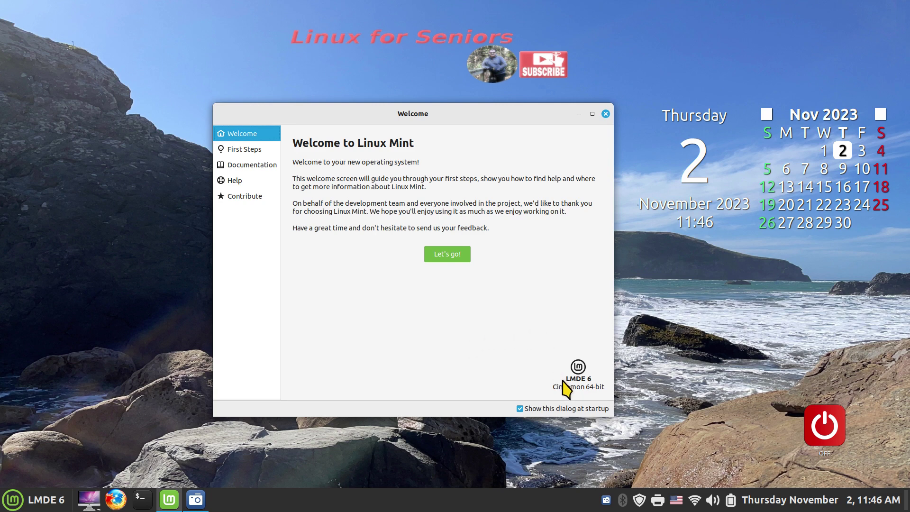
{"action": "left_click", "coordinate": [606, 114]}
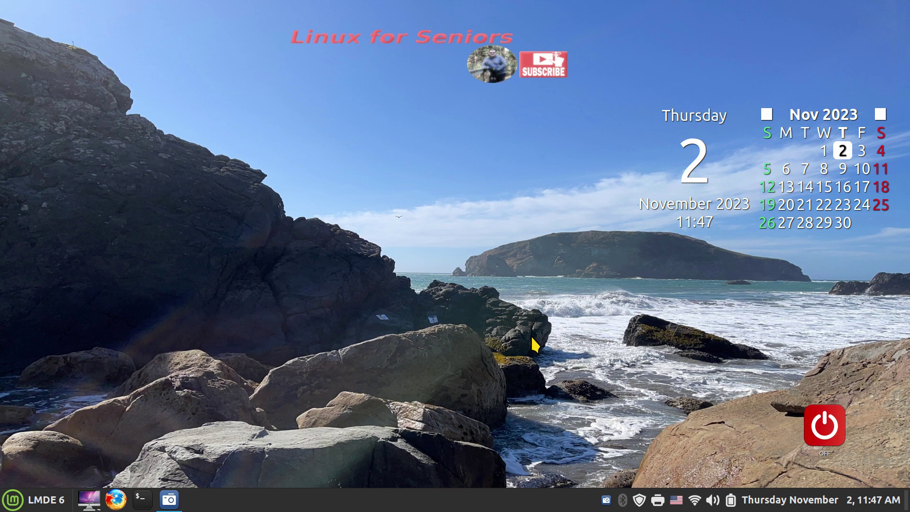
- Look through the Office, Accessories and Internet categories, then launch Software Manager from favourites
{"action": "left_click", "coordinate": [34, 500]}
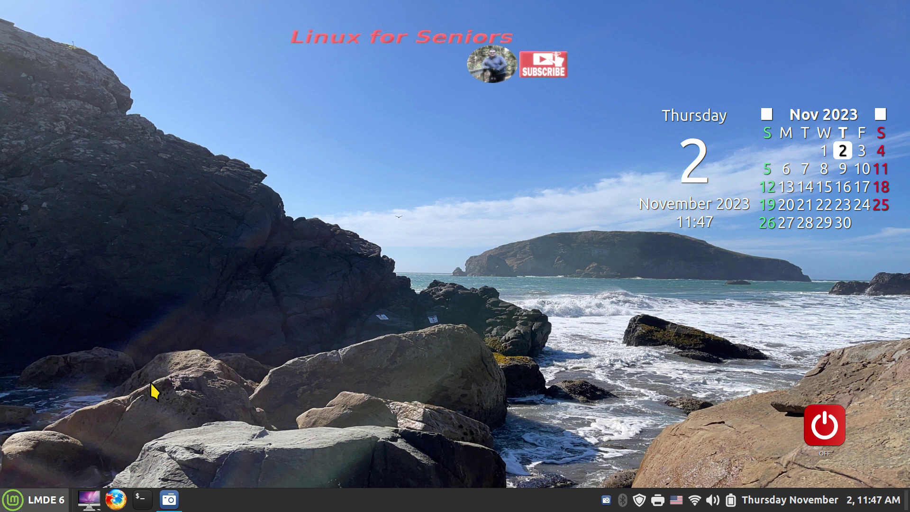
{"action": "mouse_move", "coordinate": [98, 219]}
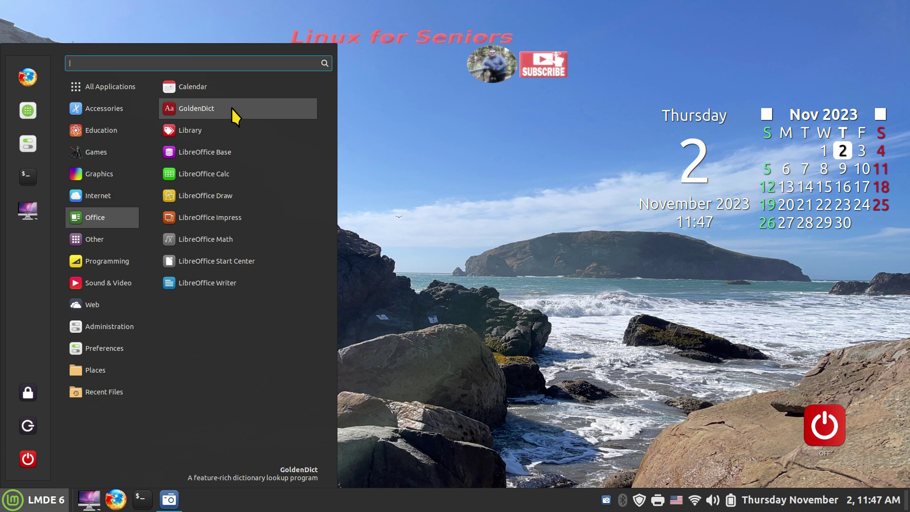
{"action": "mouse_move", "coordinate": [101, 113]}
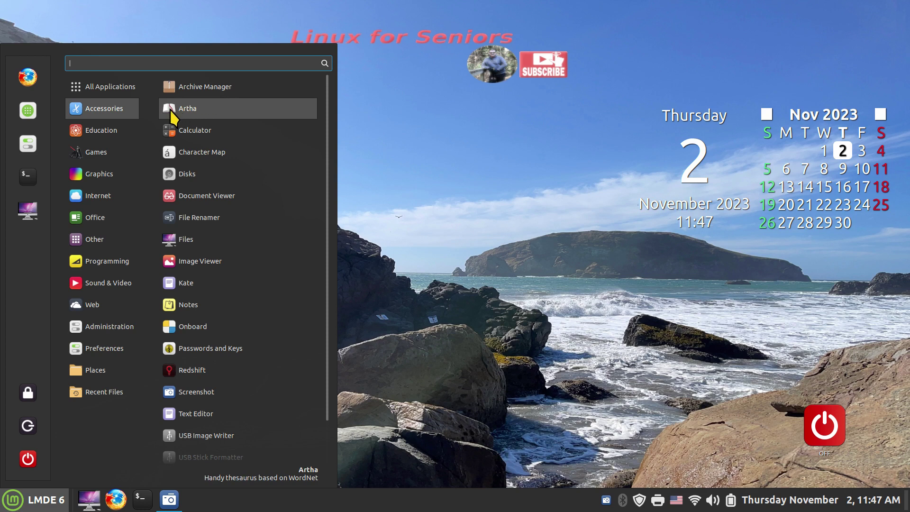
{"action": "mouse_move", "coordinate": [138, 218]}
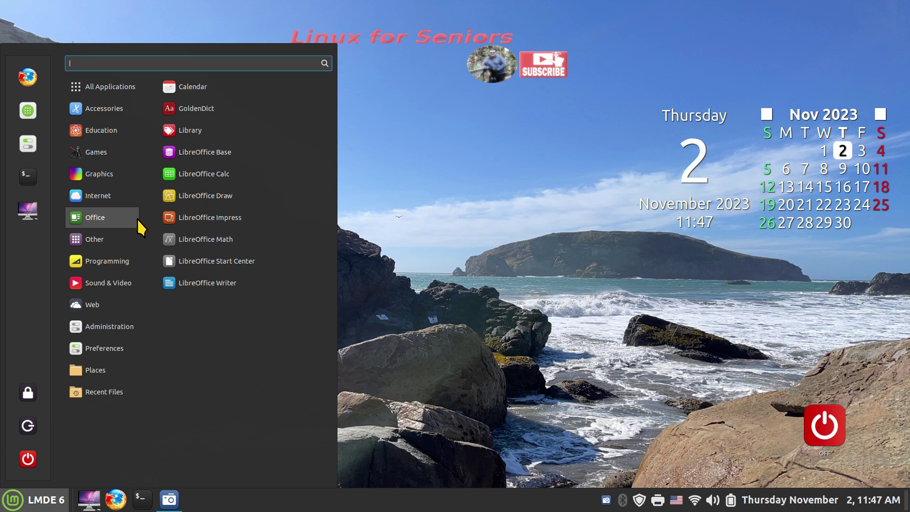
{"action": "left_click", "coordinate": [28, 113]}
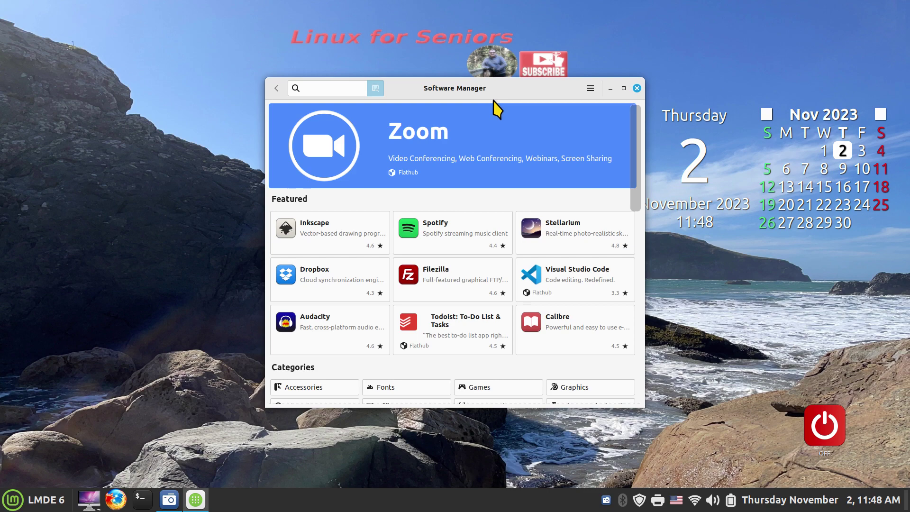
- Maximize the Software Manager window and browse the Office category
{"action": "double_click", "coordinate": [417, 87]}
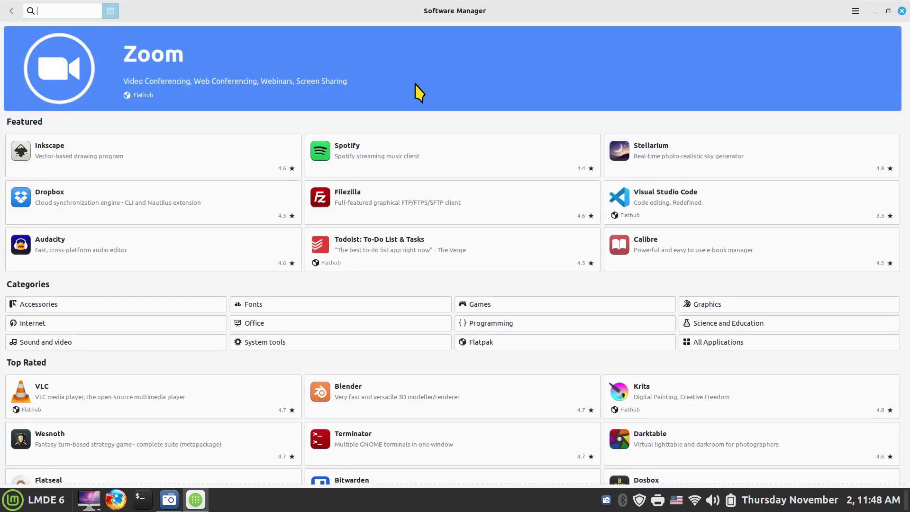
{"action": "double_click", "coordinate": [392, 11]}
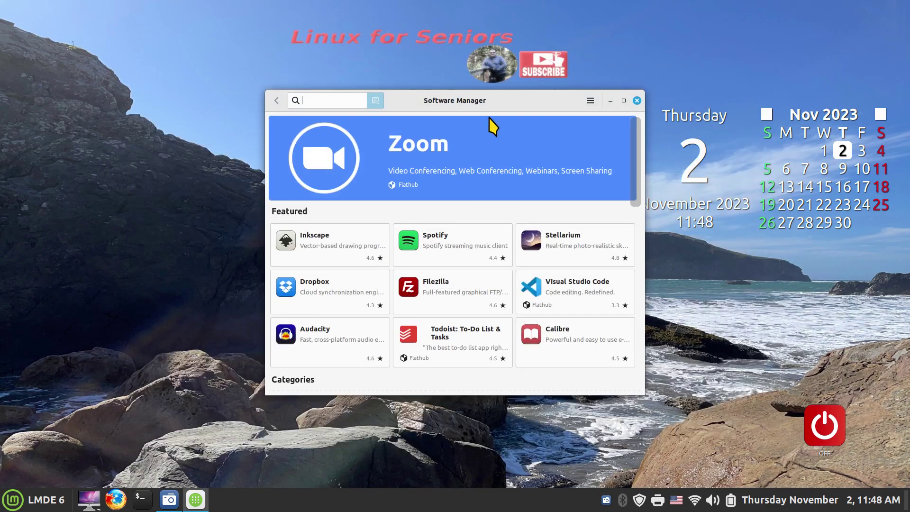
{"action": "left_click_drag", "start_coordinate": [503, 102], "coordinate": [507, 8]}
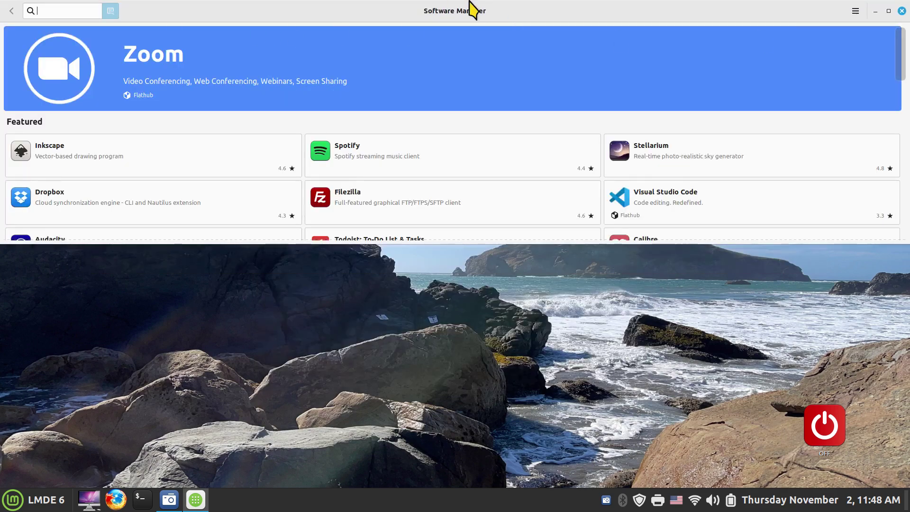
{"action": "double_click", "coordinate": [504, 7]}
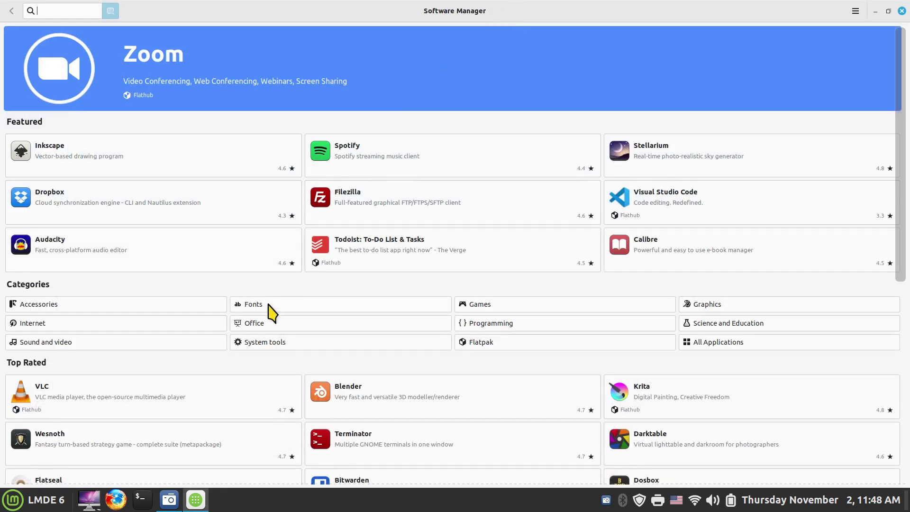
{"action": "left_click", "coordinate": [266, 326]}
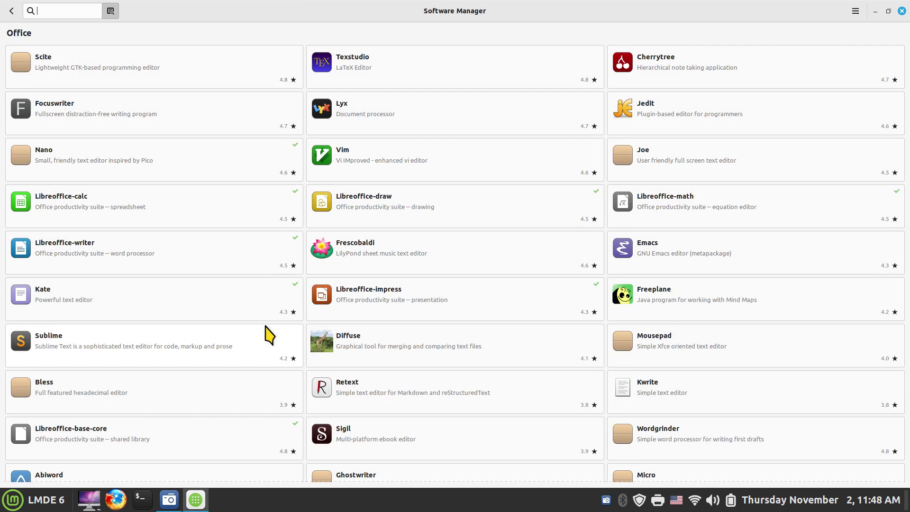
- Search 'abi', compare AbiWord's System Package and Flatpak listings, then return to the home page
{"action": "type", "text": "abi"}
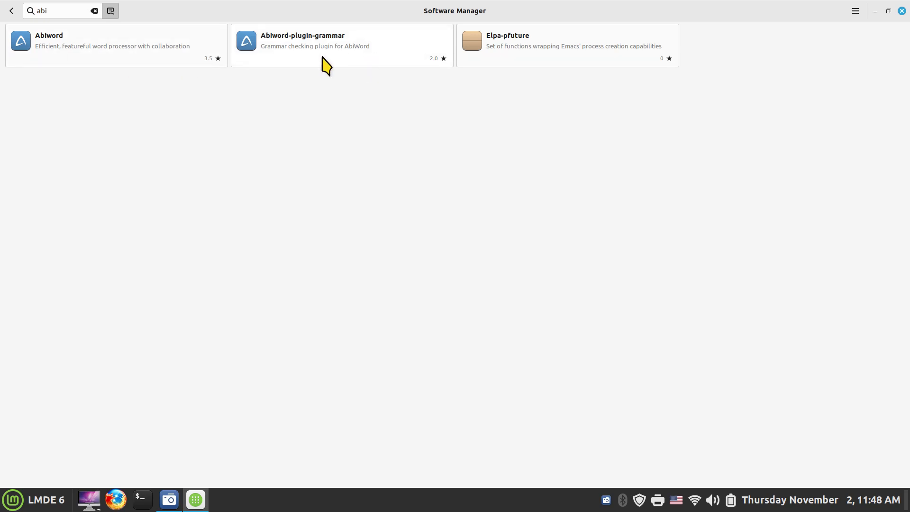
{"action": "left_click", "coordinate": [59, 58]}
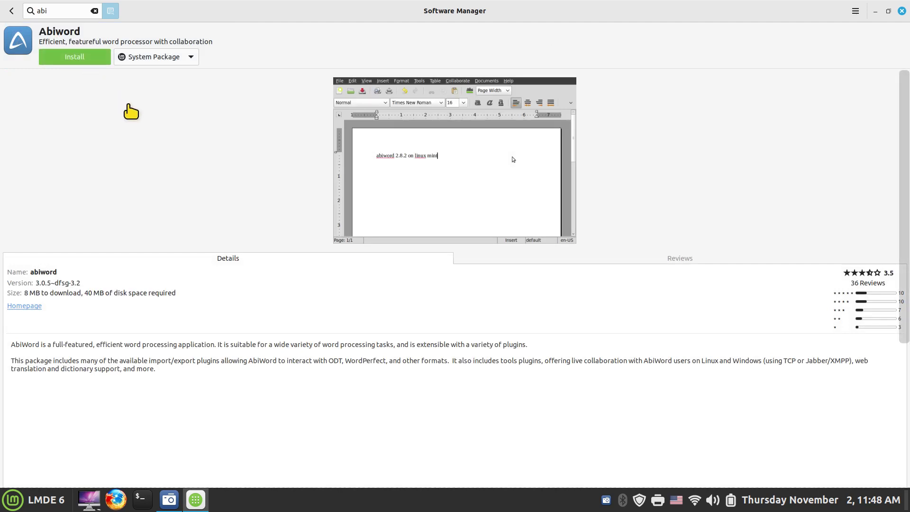
{"action": "left_click", "coordinate": [190, 57]}
{"action": "left_click", "coordinate": [189, 72]}
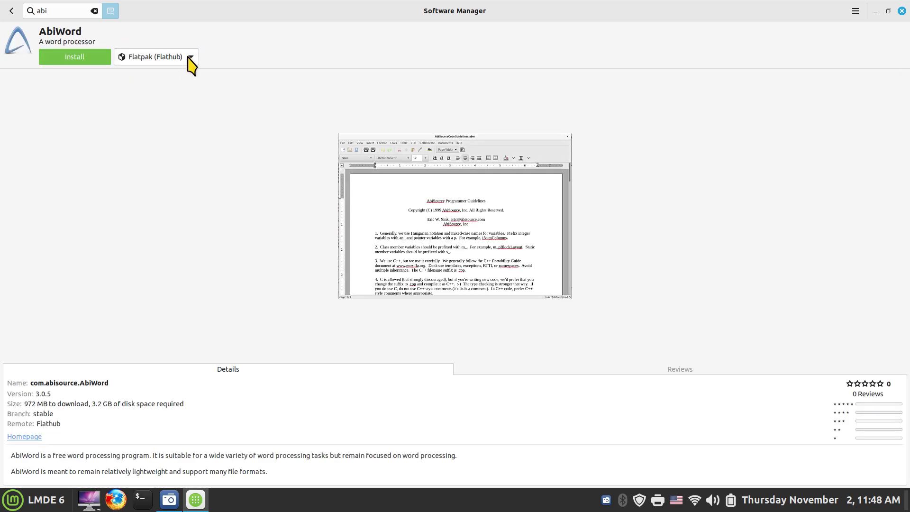
{"action": "left_click", "coordinate": [189, 59]}
{"action": "left_click", "coordinate": [186, 56]}
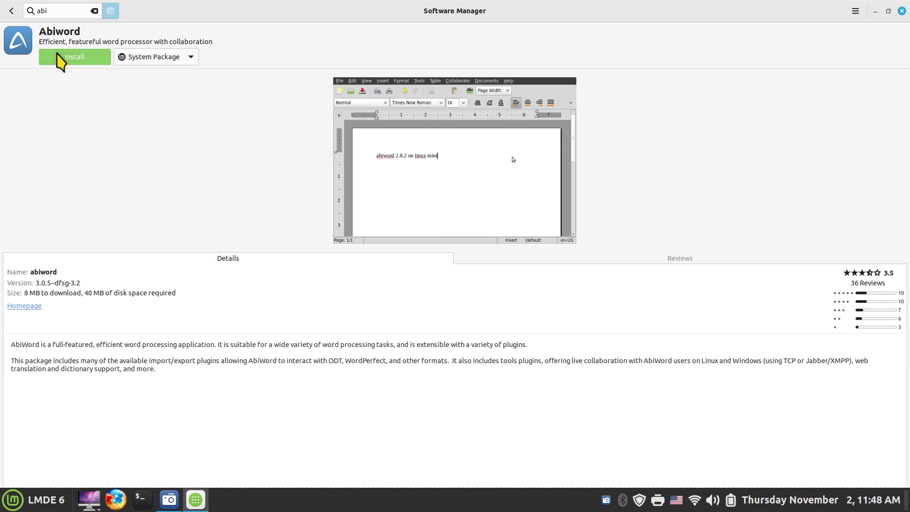
{"action": "left_click", "coordinate": [12, 10]}
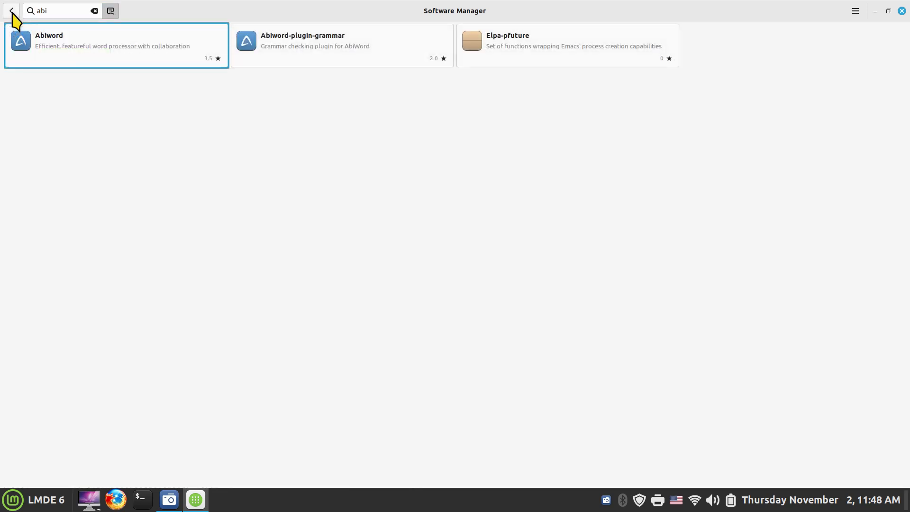
{"action": "left_click", "coordinate": [11, 10]}
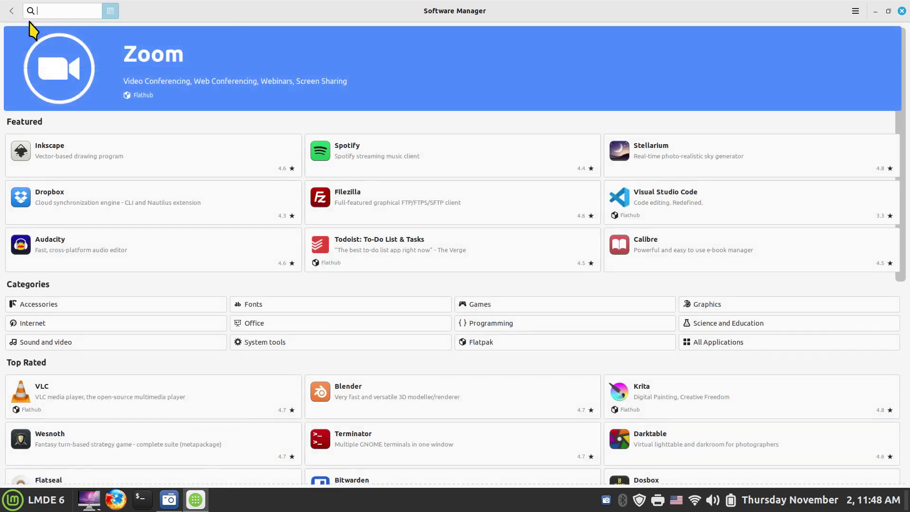
{"action": "left_click", "coordinate": [323, 306]}
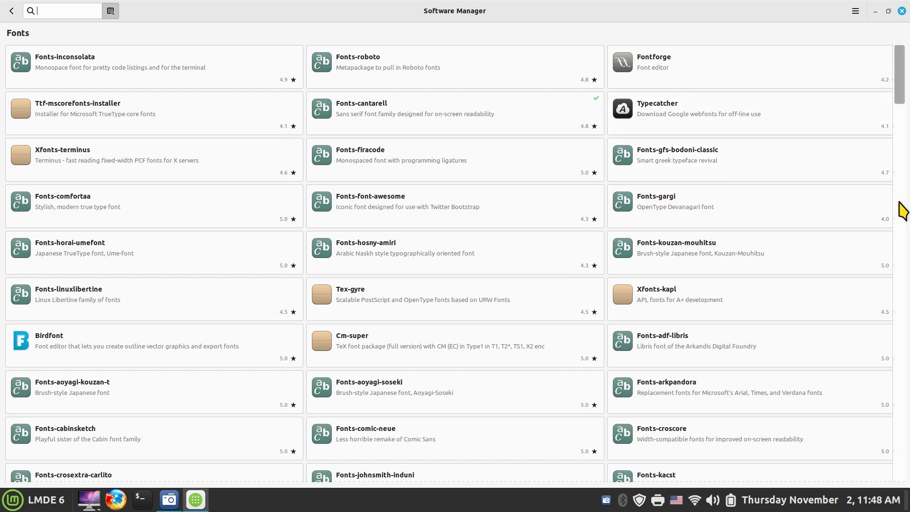
{"action": "scroll", "coordinate": [417, 237], "scroll_direction": "down", "scroll_amount": 6}
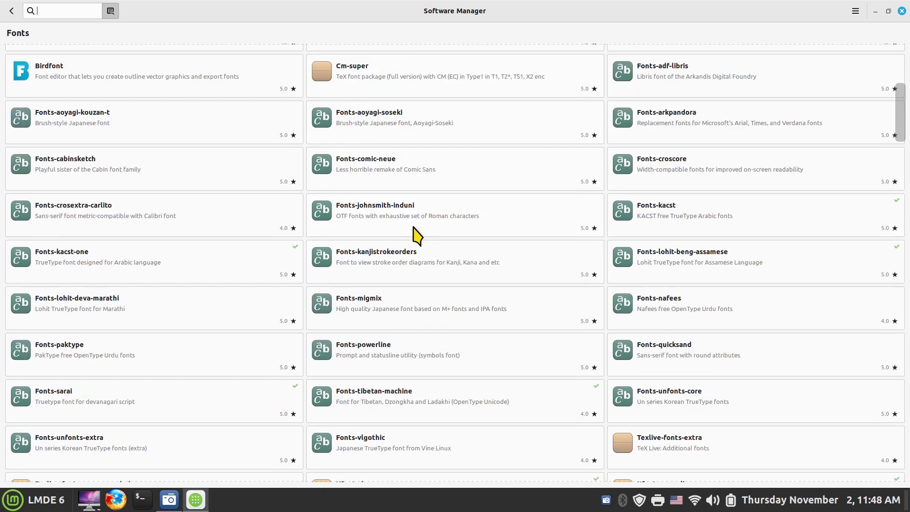
{"action": "scroll", "coordinate": [416, 237], "scroll_direction": "up", "scroll_amount": 4}
{"action": "scroll", "coordinate": [417, 235], "scroll_direction": "down", "scroll_amount": 8}
{"action": "scroll", "coordinate": [416, 236], "scroll_direction": "up", "scroll_amount": 10}
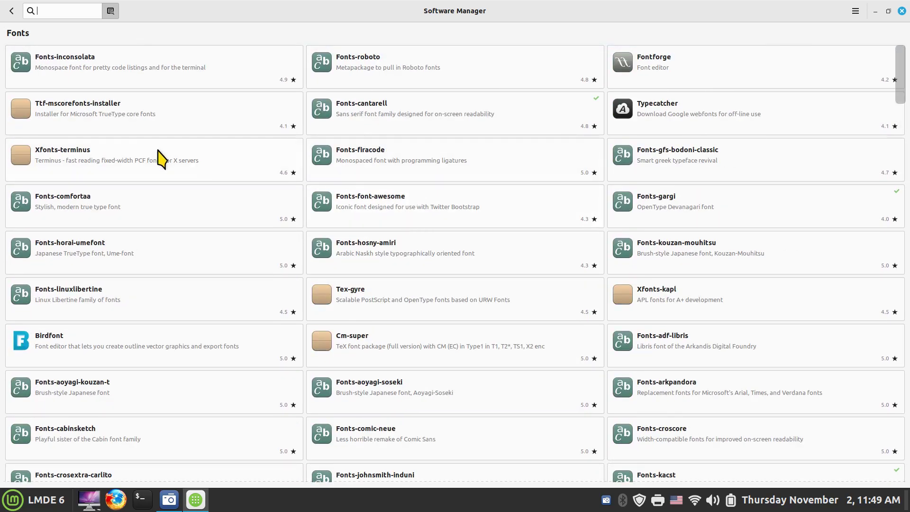
{"action": "left_click", "coordinate": [227, 126]}
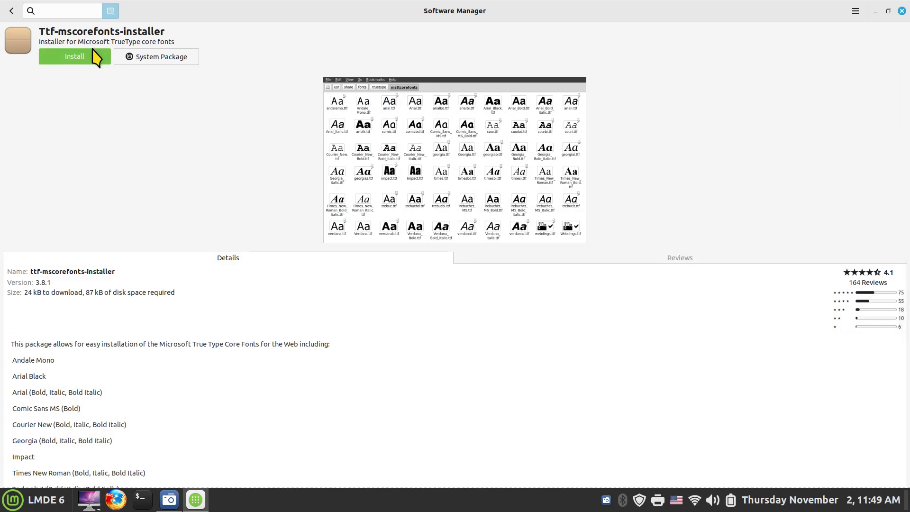
{"action": "left_click", "coordinate": [11, 12]}
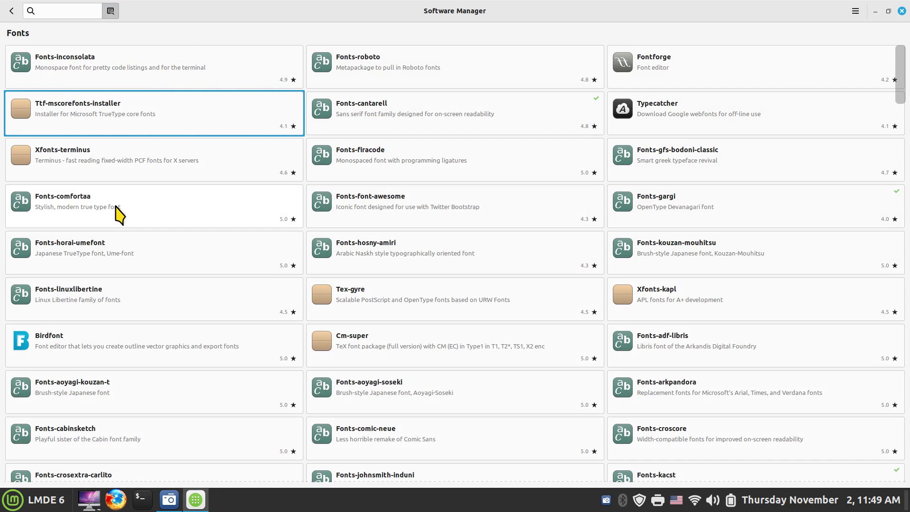
{"action": "left_click", "coordinate": [238, 210]}
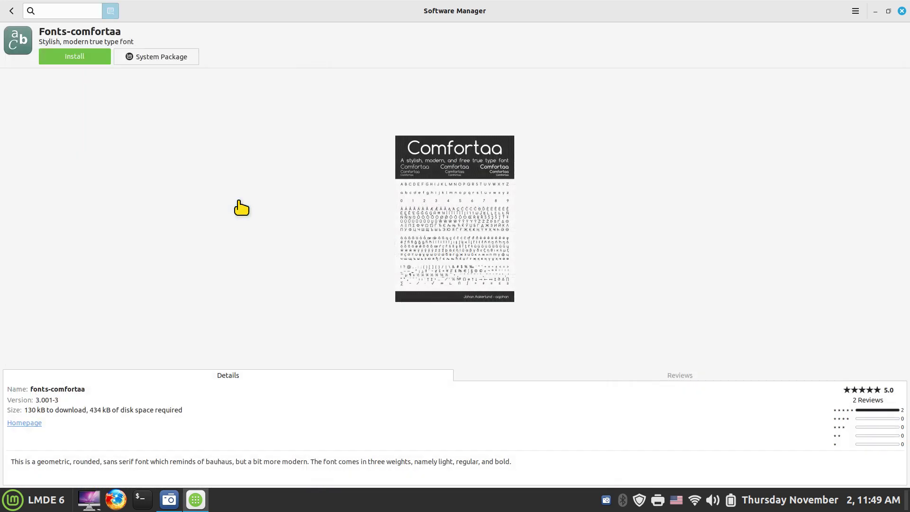
{"action": "left_click", "coordinate": [445, 219]}
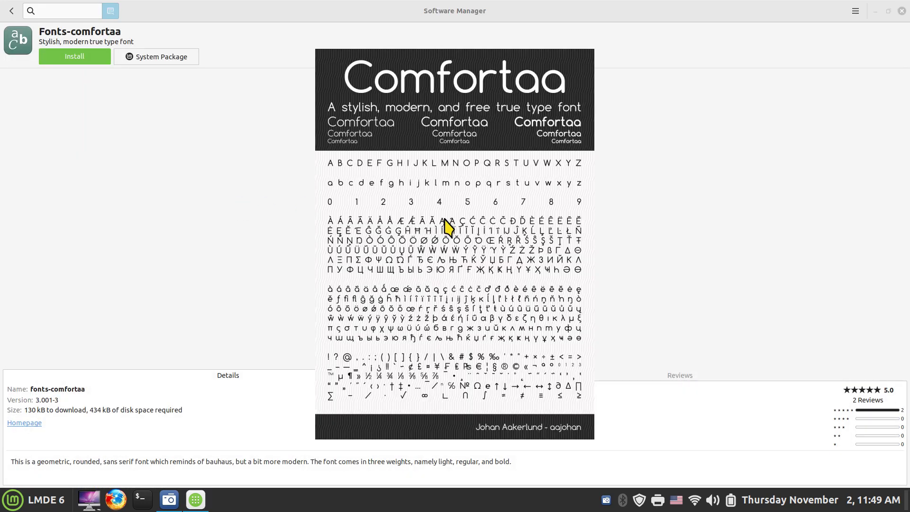
{"action": "left_click", "coordinate": [149, 231]}
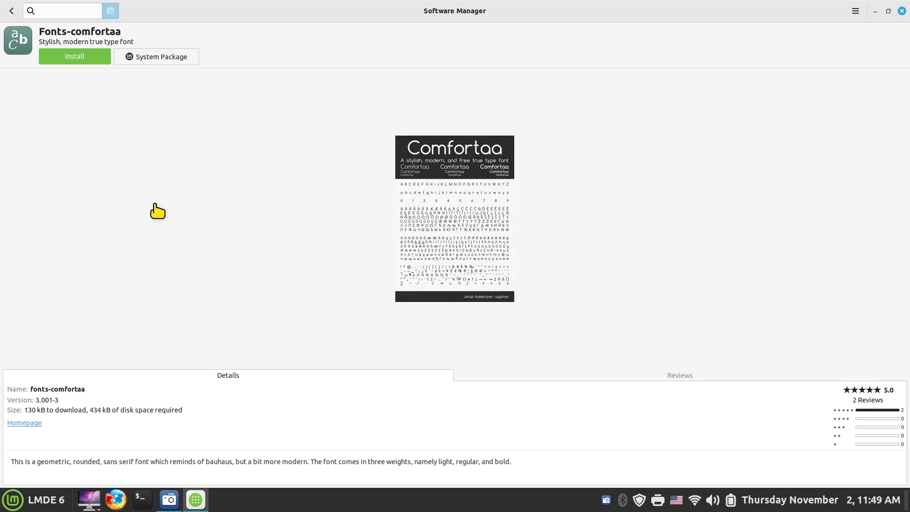
{"action": "left_click", "coordinate": [12, 12]}
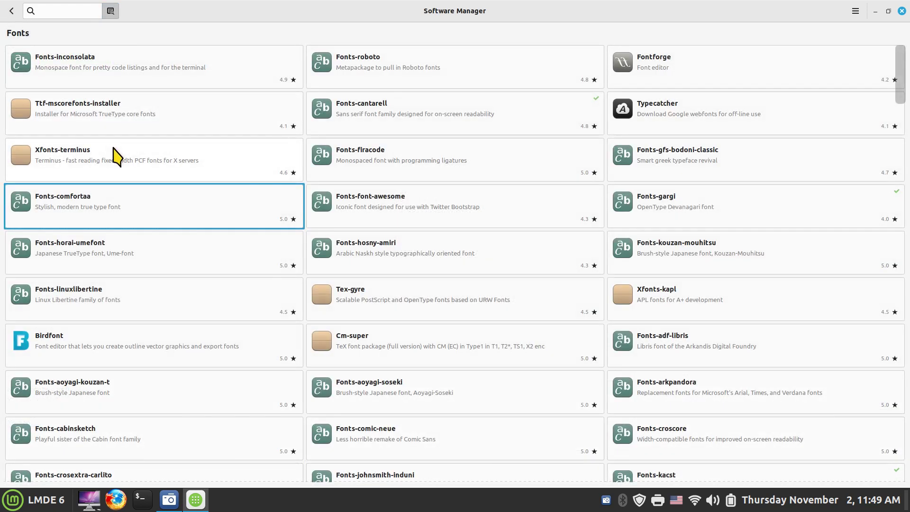
{"action": "left_click", "coordinate": [9, 11]}
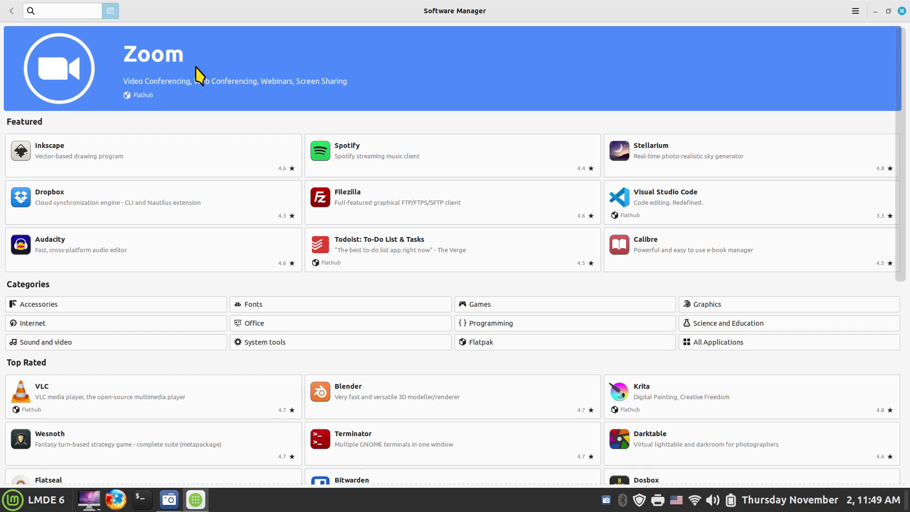
- Search 'artha', view Artha's details page, and return to the home page
{"action": "type", "text": "artha"}
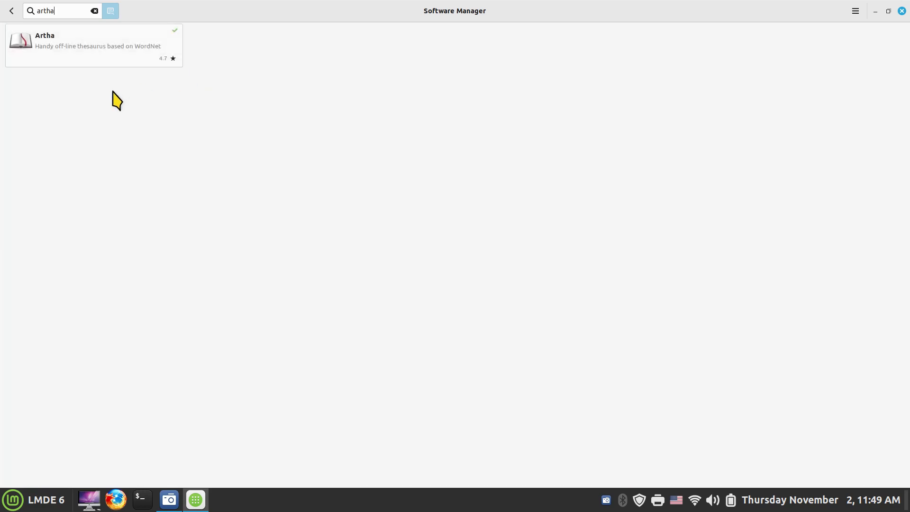
{"action": "left_click", "coordinate": [76, 44]}
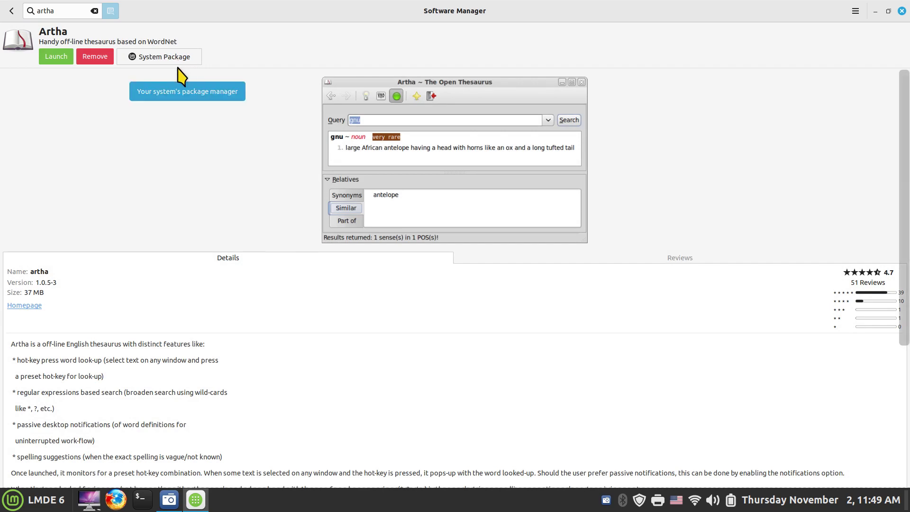
{"action": "left_click", "coordinate": [11, 11]}
{"action": "left_click", "coordinate": [12, 13]}
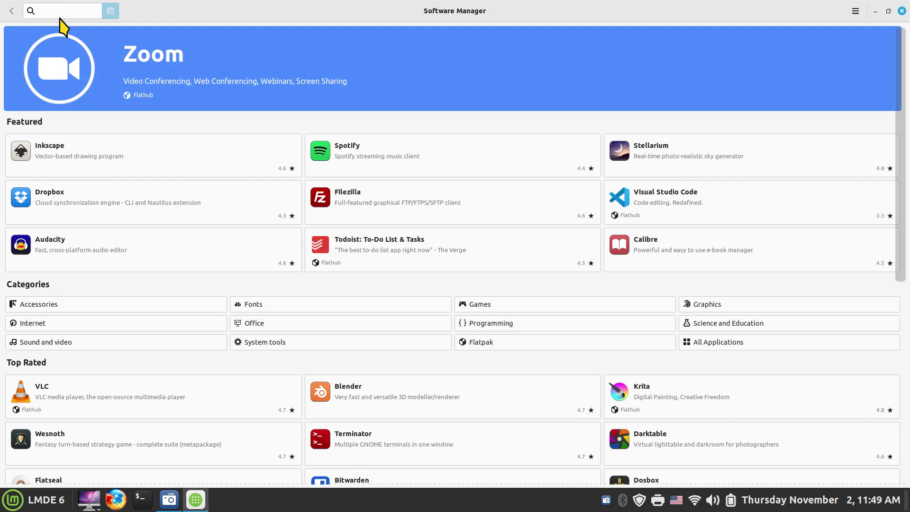
- Search 'golden', compare Goldendict's Flatpak and System Package listings, then unmaximize the window
{"action": "type", "text": "golden"}
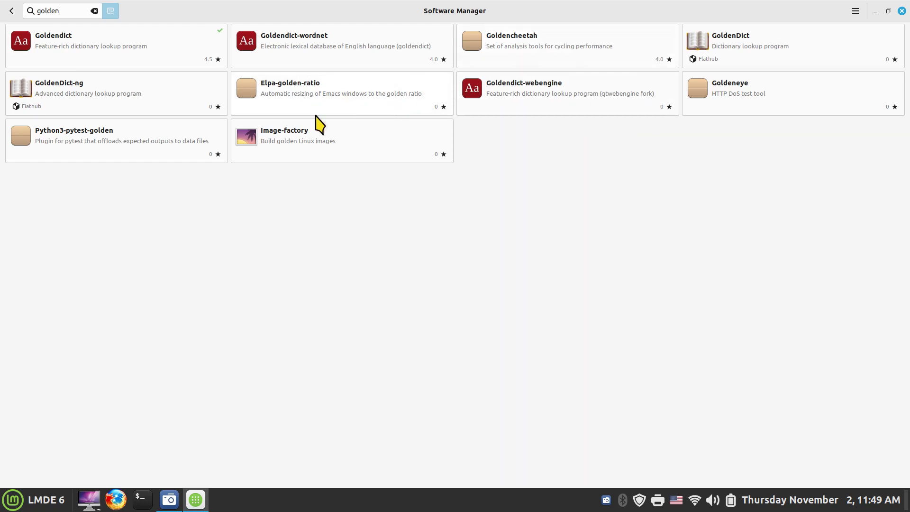
{"action": "left_click", "coordinate": [116, 44]}
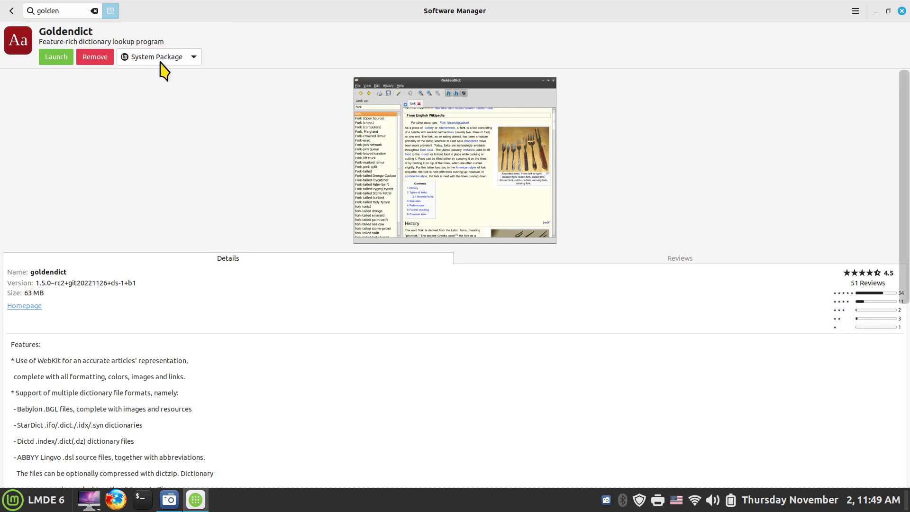
{"action": "left_click", "coordinate": [193, 58]}
{"action": "left_click", "coordinate": [187, 73]}
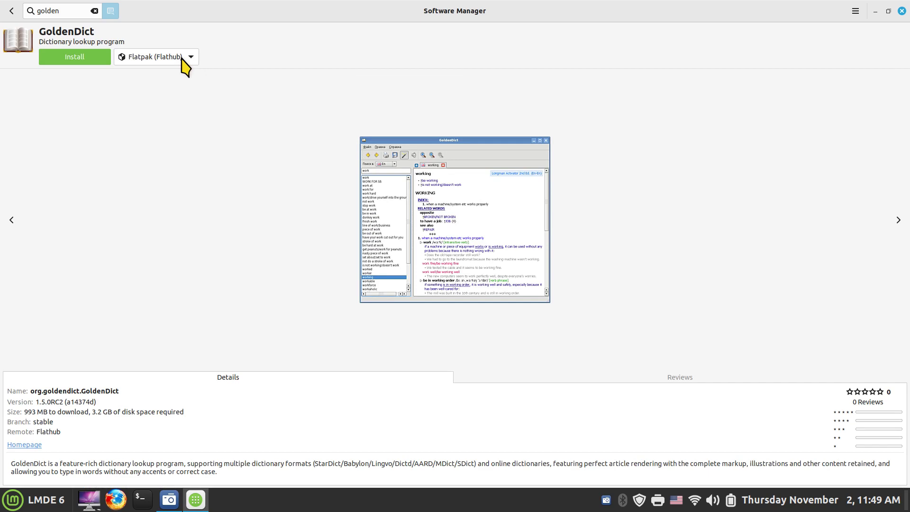
{"action": "left_click", "coordinate": [186, 58]}
{"action": "left_click", "coordinate": [183, 47]}
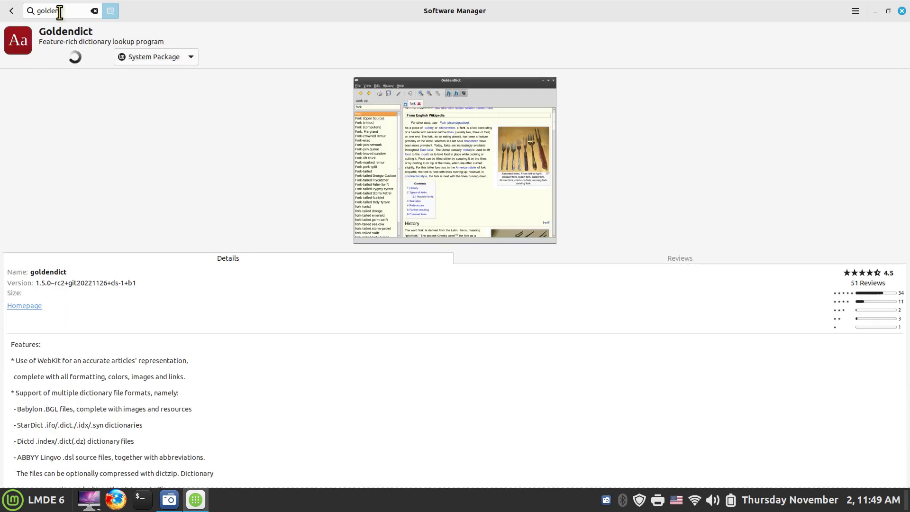
{"action": "left_click", "coordinate": [11, 12]}
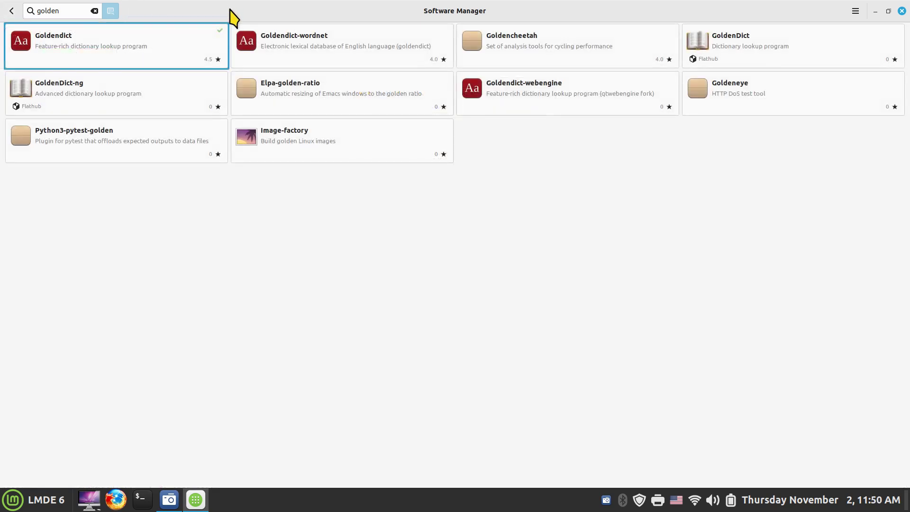
{"action": "left_click_drag", "start_coordinate": [229, 16], "coordinate": [223, 50]}
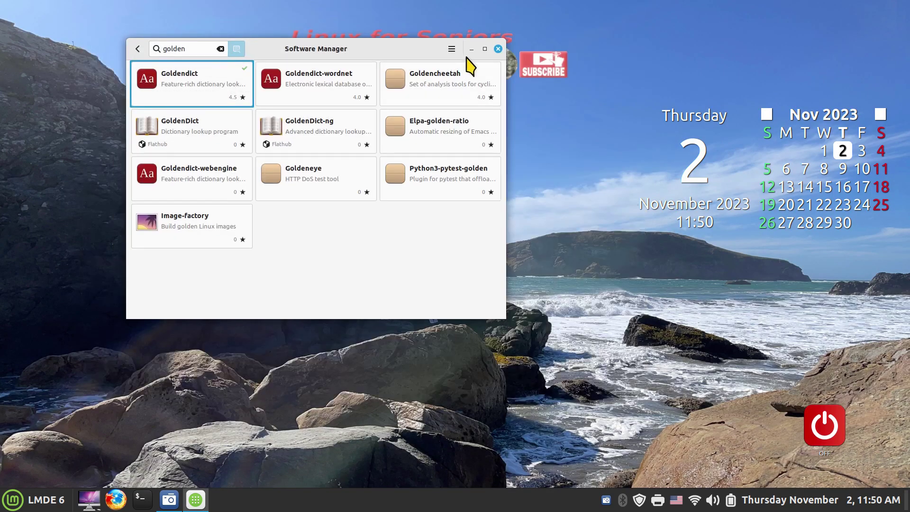
- Close Software Manager and launch LibreOffice Writer from the Office menu category
{"action": "left_click", "coordinate": [499, 49]}
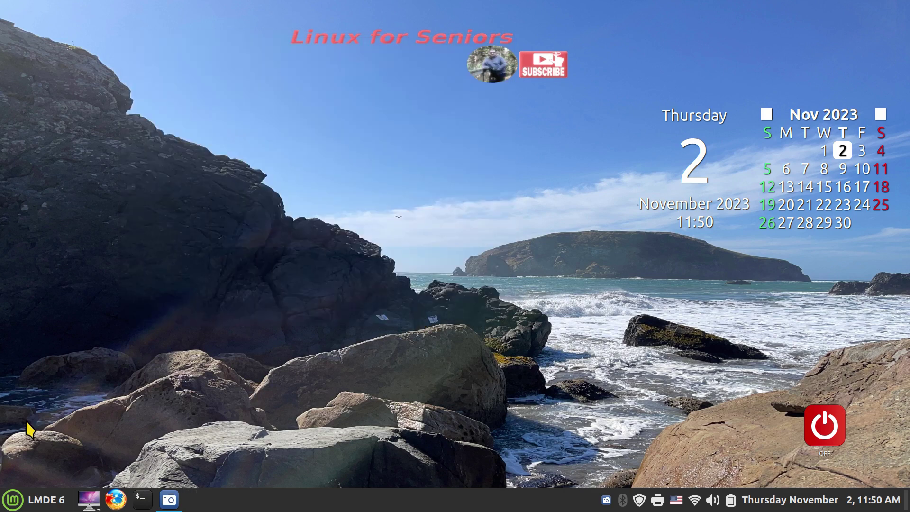
{"action": "left_click", "coordinate": [35, 503]}
{"action": "mouse_move", "coordinate": [95, 218]}
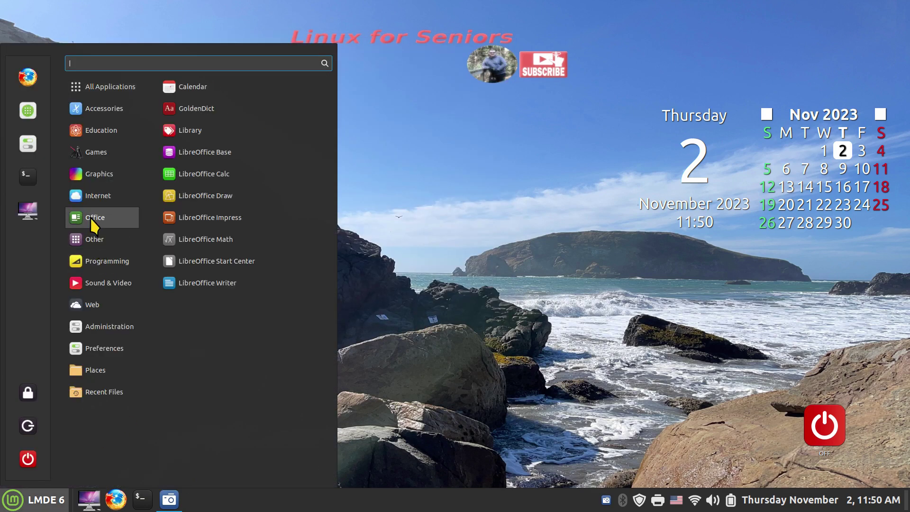
{"action": "left_click", "coordinate": [227, 283]}
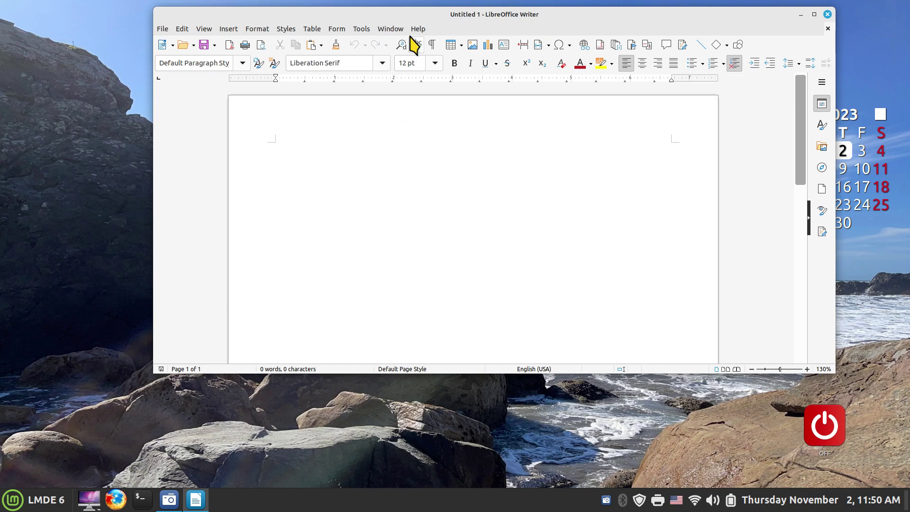
- Confirm version 7.4.7.2 in Help > About LibreOffice, then type 'tesst' in the document
{"action": "left_click", "coordinate": [419, 29]}
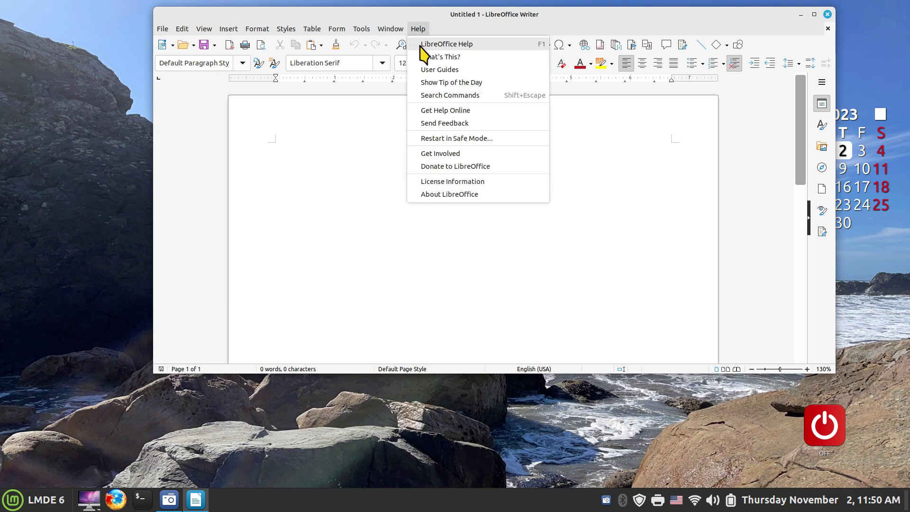
{"action": "left_click", "coordinate": [465, 195]}
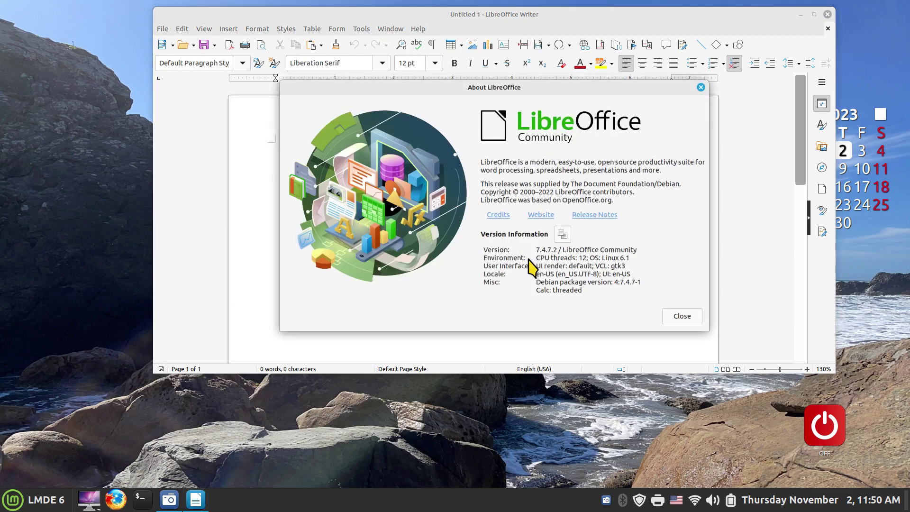
{"action": "left_click", "coordinate": [682, 317]}
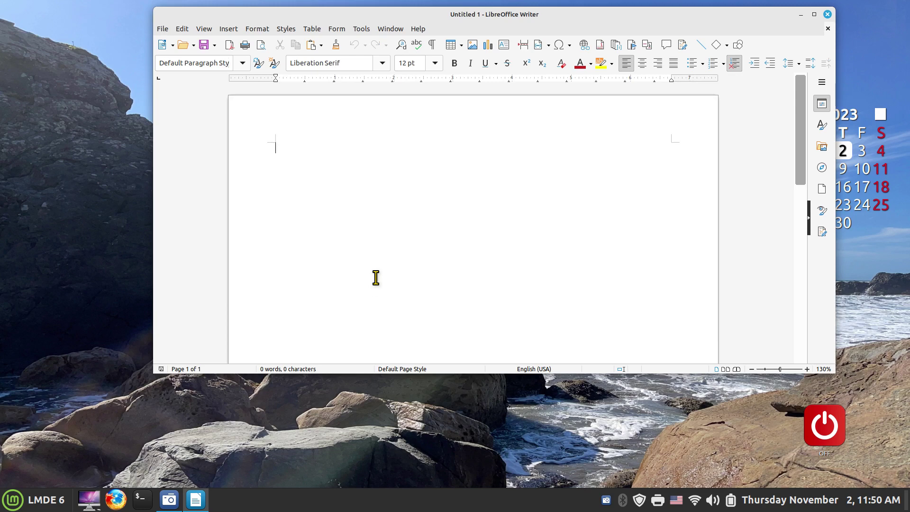
{"action": "type", "text": "tesst"}
- Replace 'Tesst' with the spelling suggestion 'Test', then check the battery tray applet
{"action": "right_click", "coordinate": [285, 148]}
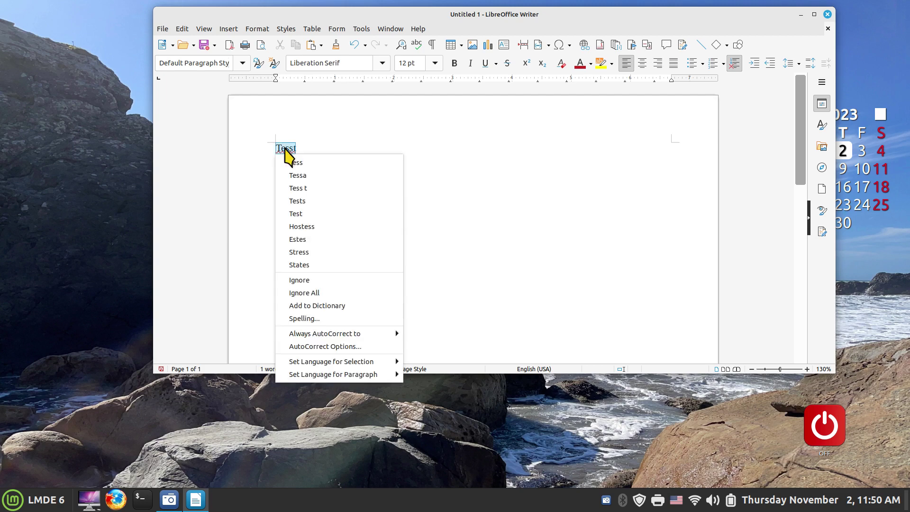
{"action": "left_click", "coordinate": [327, 214]}
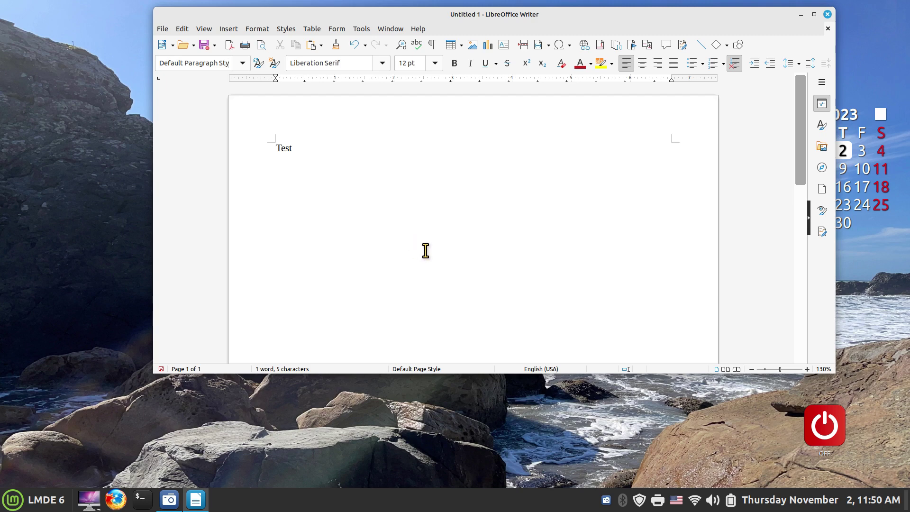
{"action": "left_click", "coordinate": [732, 501]}
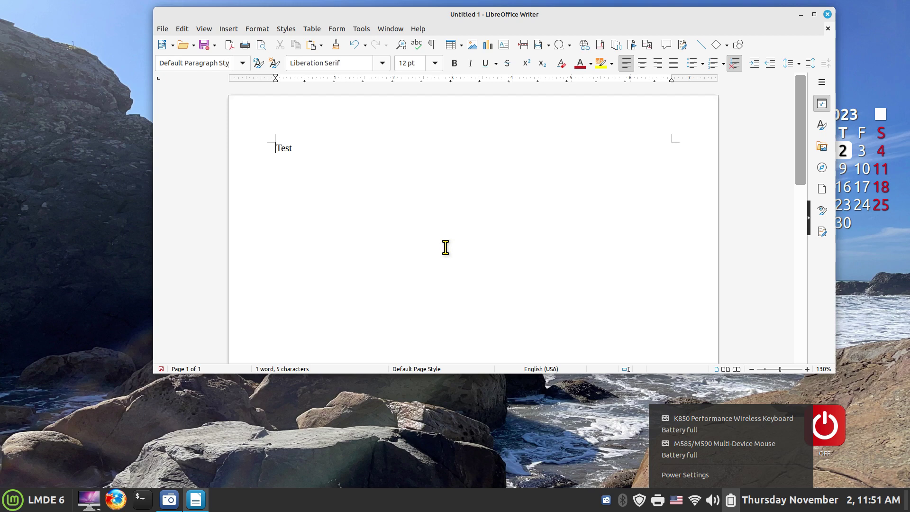
{"action": "left_click", "coordinate": [394, 199]}
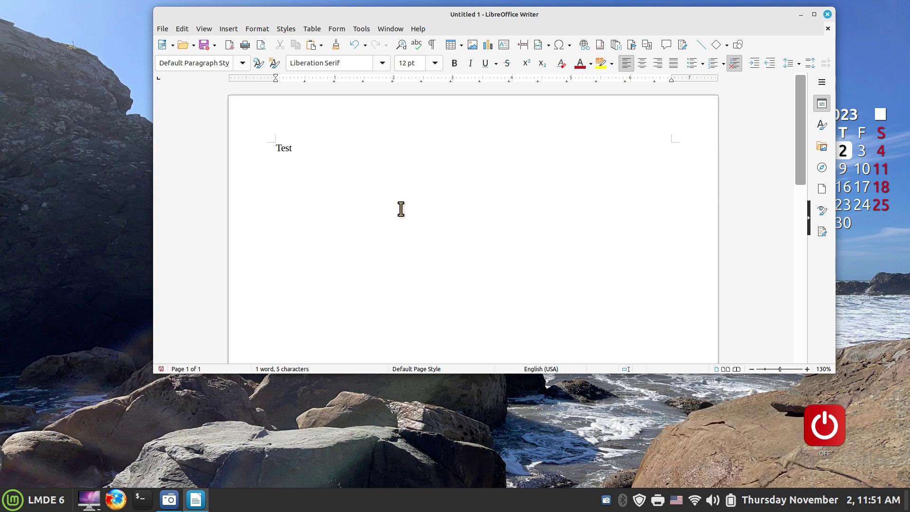
- Select the word 'Test' and check its font size, keeping 12 pt
{"action": "scroll", "coordinate": [467, 255], "scroll_direction": "up", "scroll_amount": 8}
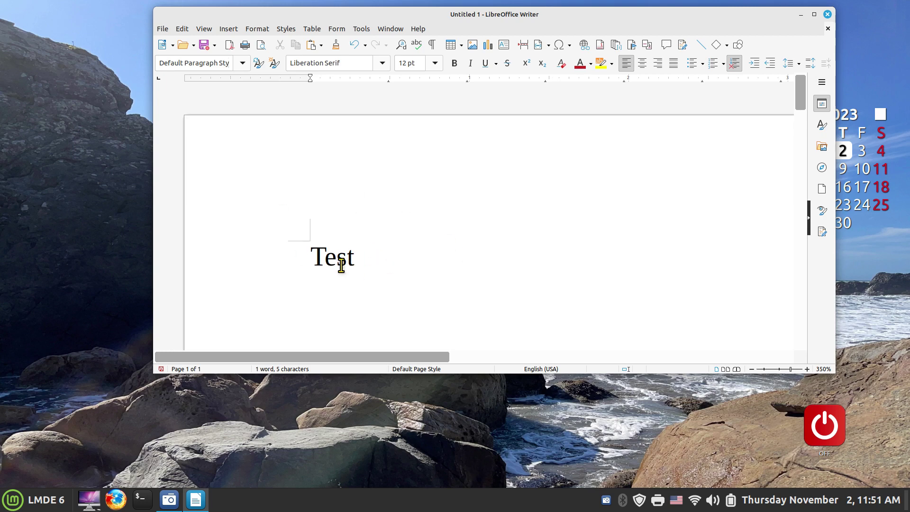
{"action": "scroll", "coordinate": [444, 207], "scroll_direction": "down", "scroll_amount": 3}
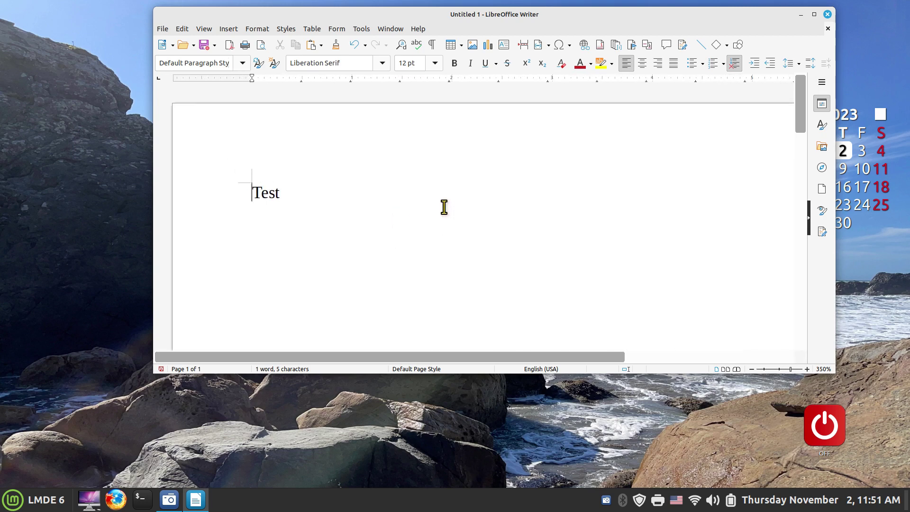
{"action": "scroll", "coordinate": [444, 207], "scroll_direction": "down", "scroll_amount": 4}
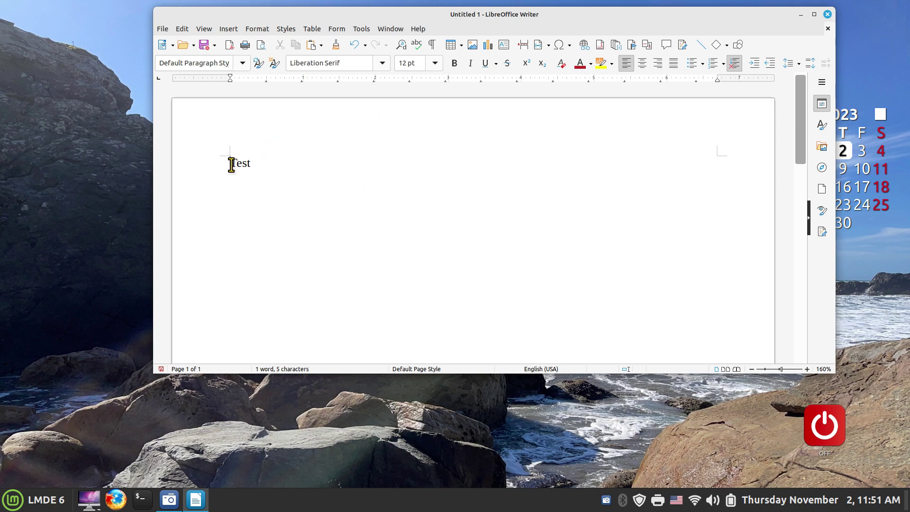
{"action": "left_click_drag", "start_coordinate": [231, 164], "coordinate": [253, 163]}
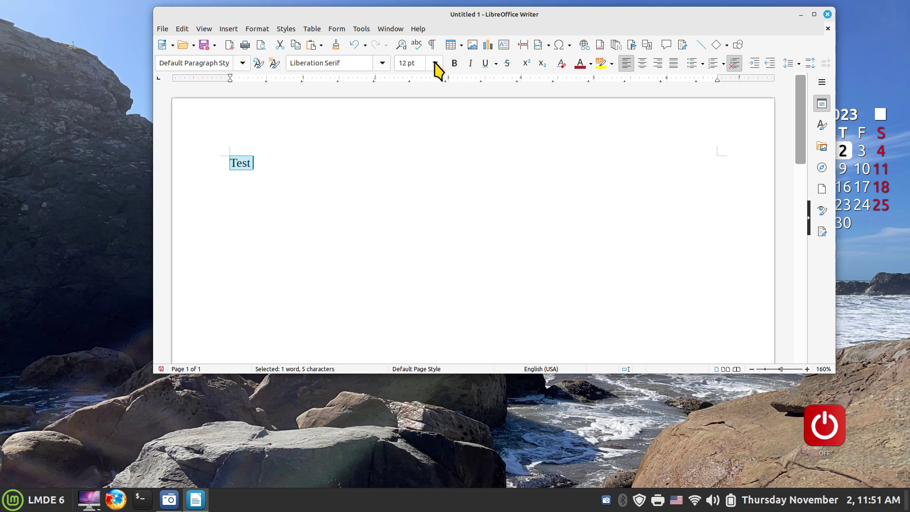
{"action": "left_click", "coordinate": [434, 64]}
{"action": "left_click", "coordinate": [493, 147]}
- Zoom the document to 350% and deselect the word
{"action": "scroll", "coordinate": [434, 279], "scroll_direction": "up", "scroll_amount": 2}
{"action": "scroll", "coordinate": [437, 278], "scroll_direction": "down", "scroll_amount": 3}
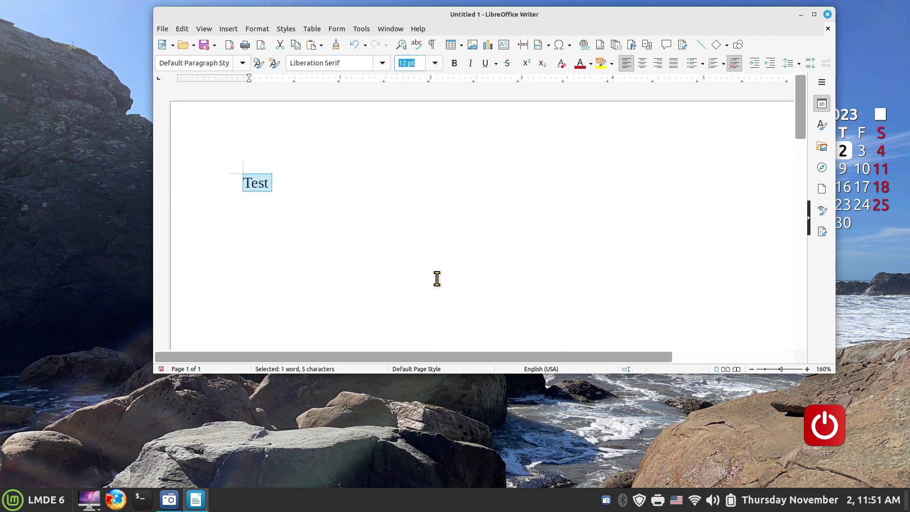
{"action": "scroll", "coordinate": [437, 278], "scroll_direction": "up", "scroll_amount": 4}
{"action": "scroll", "coordinate": [437, 278], "scroll_direction": "down", "scroll_amount": 1}
{"action": "scroll", "coordinate": [436, 278], "scroll_direction": "up", "scroll_amount": 5}
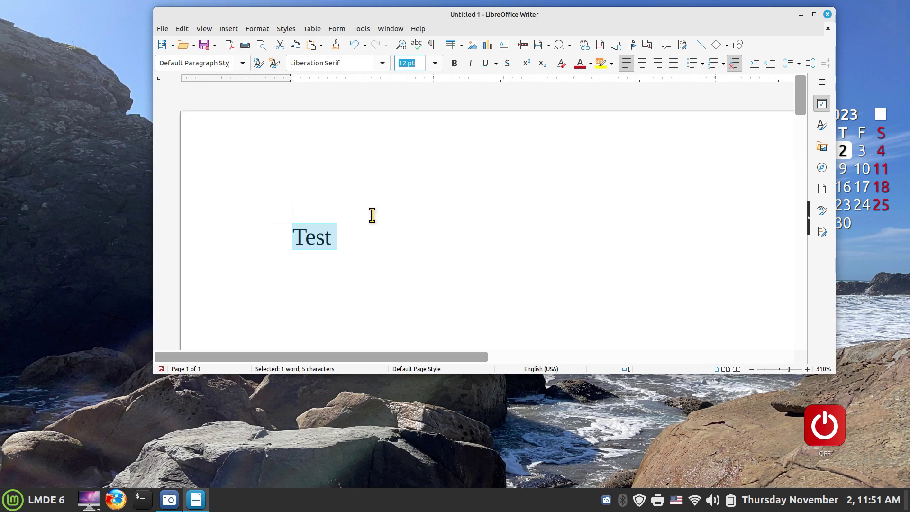
{"action": "scroll", "coordinate": [426, 250], "scroll_direction": "up", "scroll_amount": 1}
{"action": "scroll", "coordinate": [427, 250], "scroll_direction": "down", "scroll_amount": 3}
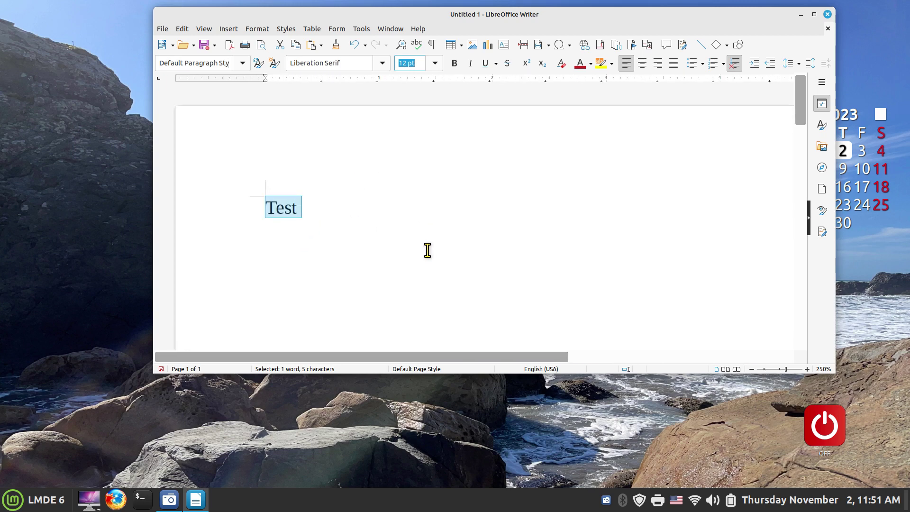
{"action": "scroll", "coordinate": [427, 250], "scroll_direction": "up", "scroll_amount": 3}
{"action": "left_click", "coordinate": [423, 248]}
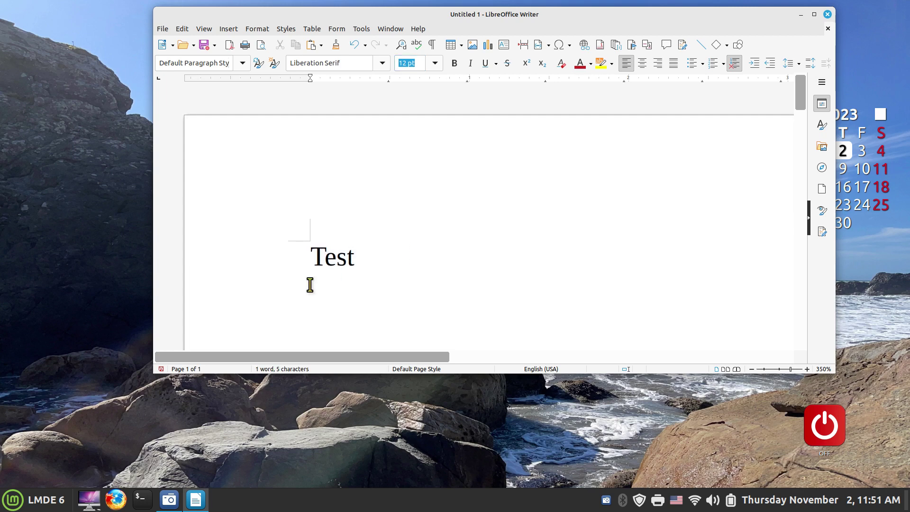
- Browse the application menu categories, close the menu, and minimize the Writer window
{"action": "left_click", "coordinate": [22, 506]}
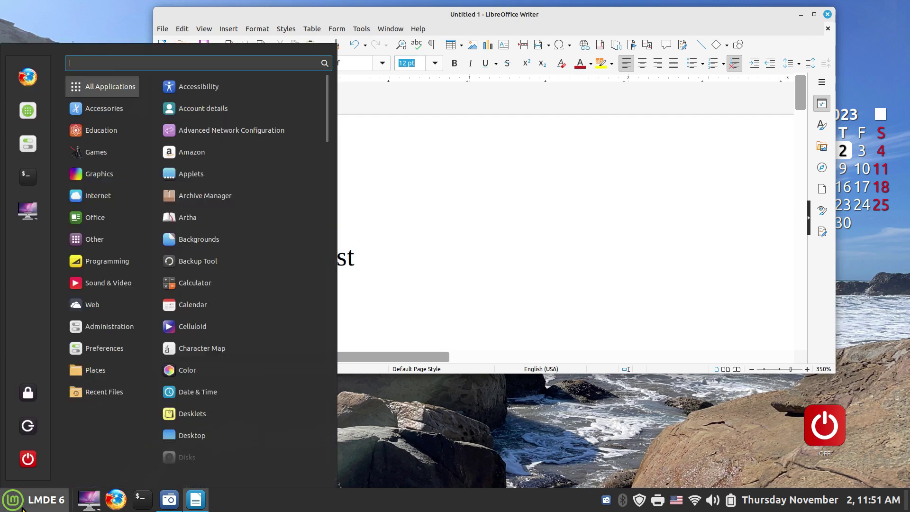
{"action": "mouse_move", "coordinate": [133, 180]}
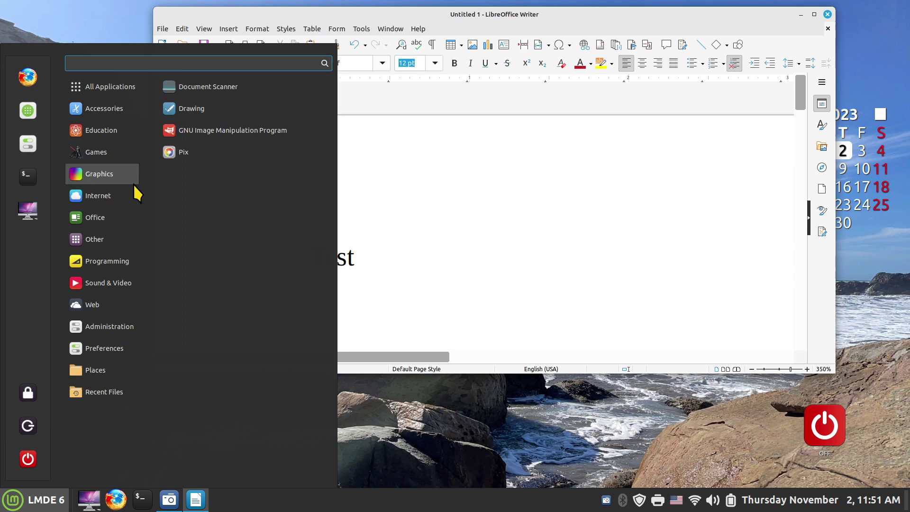
{"action": "mouse_move", "coordinate": [113, 212]}
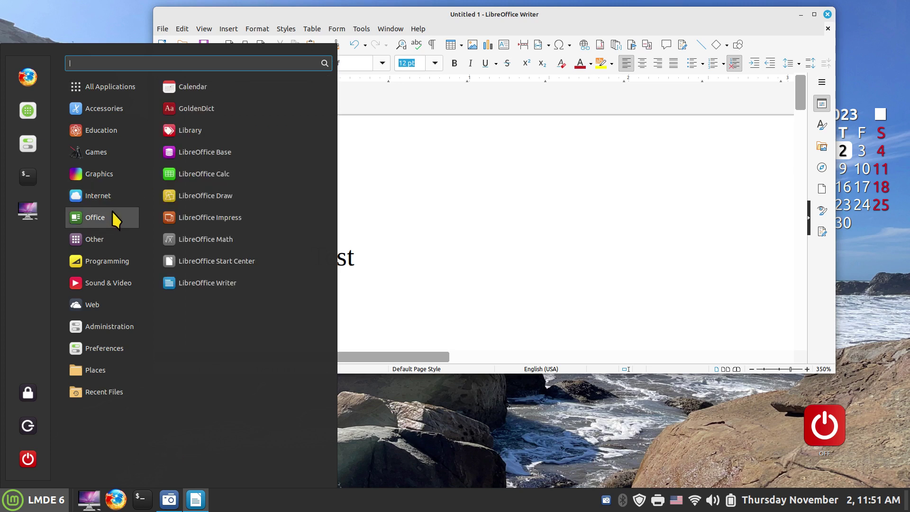
{"action": "mouse_move", "coordinate": [114, 110]}
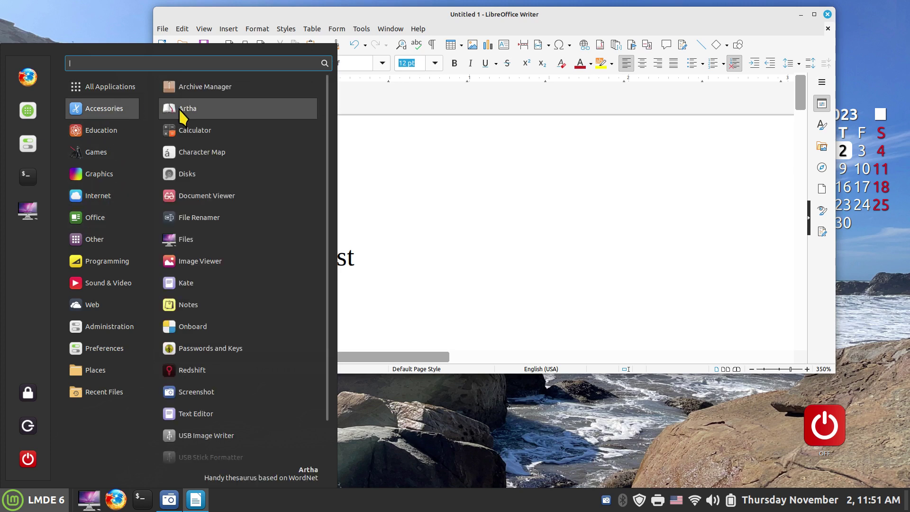
{"action": "mouse_move", "coordinate": [124, 227]}
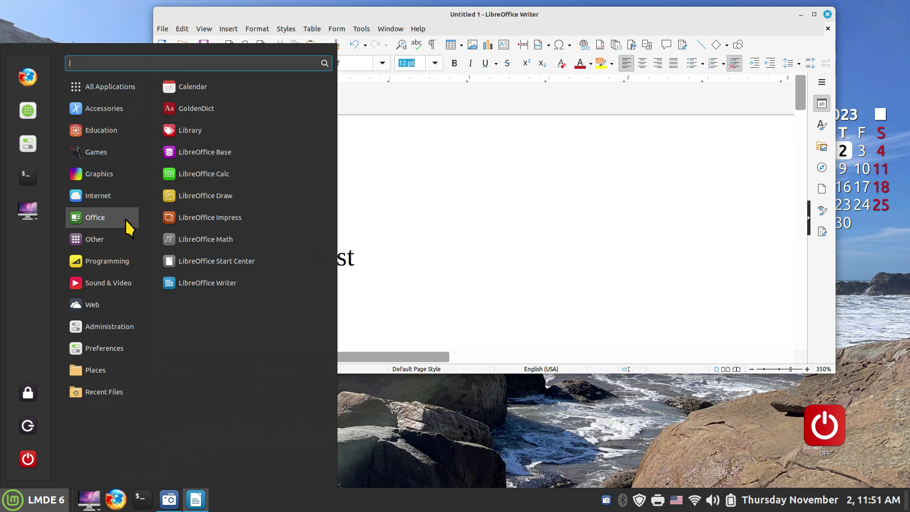
{"action": "left_click", "coordinate": [406, 423]}
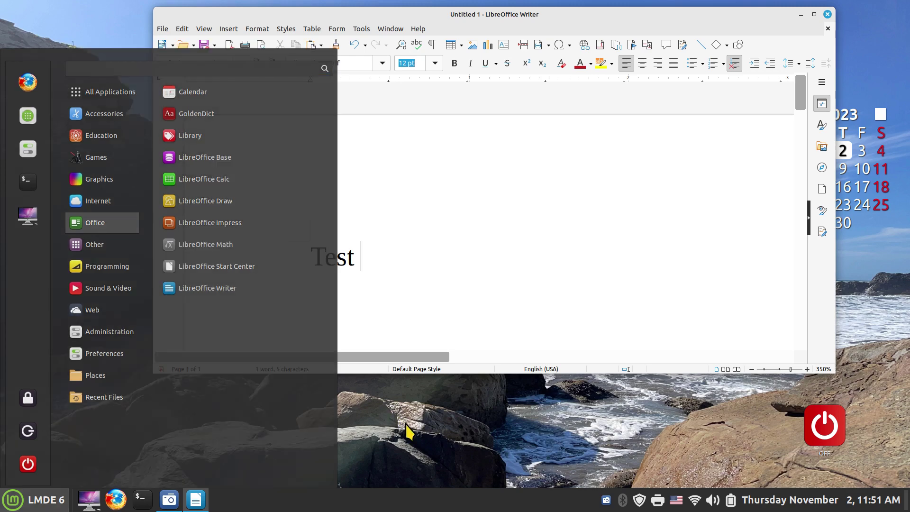
{"action": "left_click", "coordinate": [801, 15]}
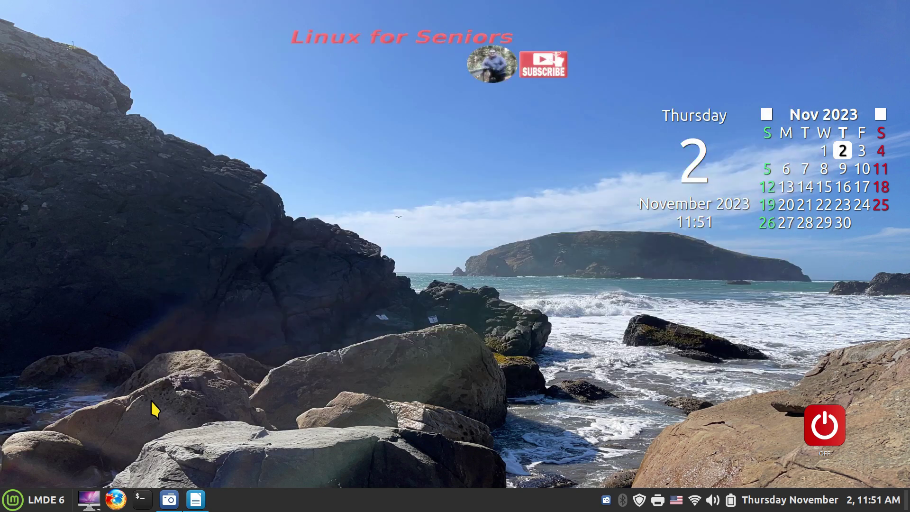
- In the menu editor, cut Artha from Accessories, paste it into Office, and close the editor
{"action": "right_click", "coordinate": [8, 504]}
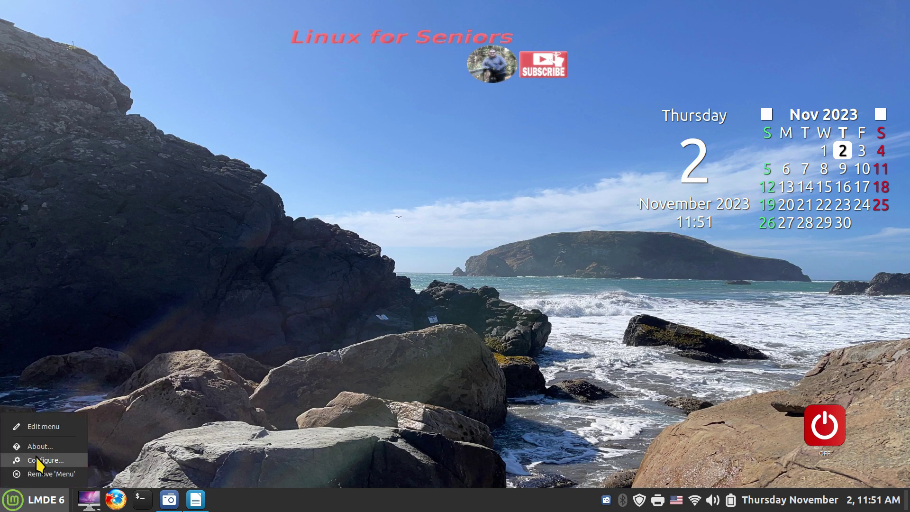
{"action": "left_click", "coordinate": [52, 425]}
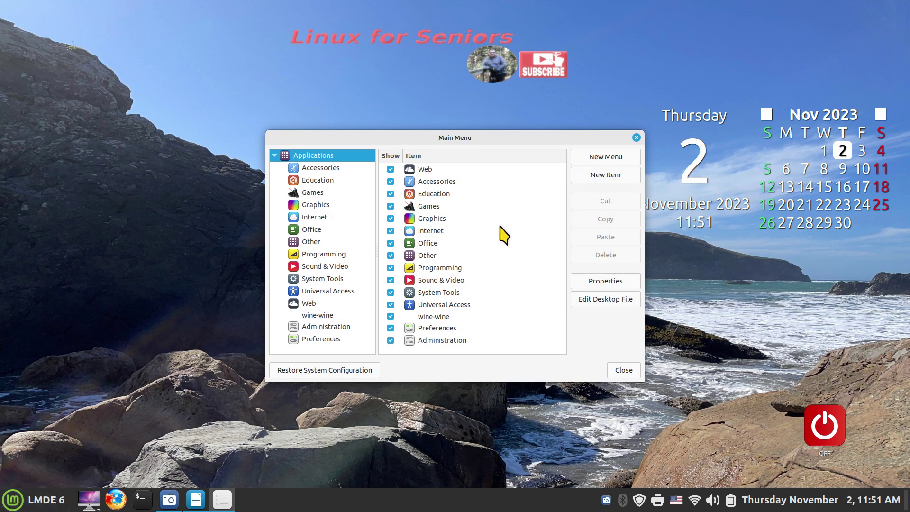
{"action": "left_click_drag", "start_coordinate": [524, 137], "coordinate": [486, 111]}
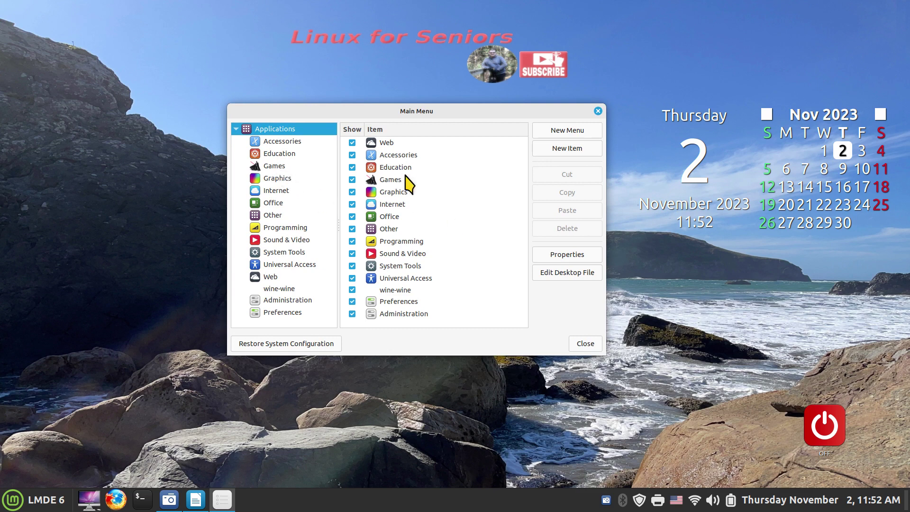
{"action": "left_click", "coordinate": [282, 142]}
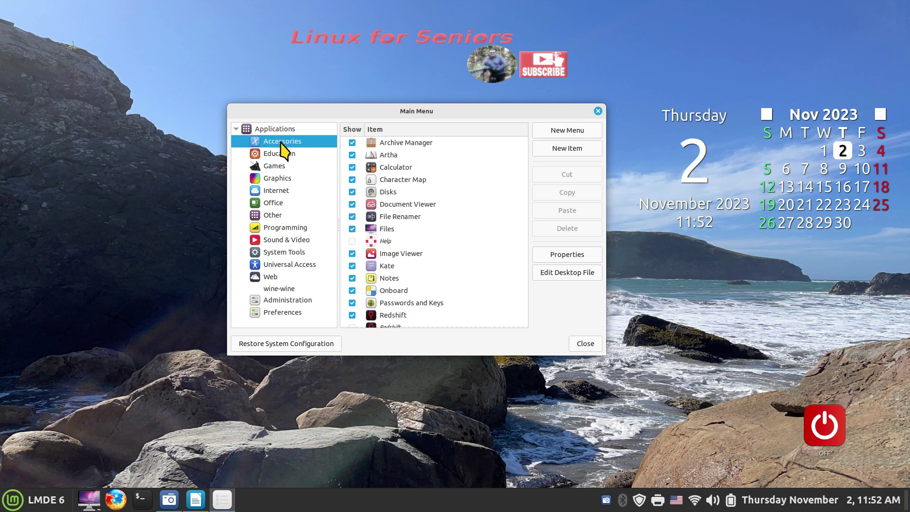
{"action": "left_click", "coordinate": [375, 160]}
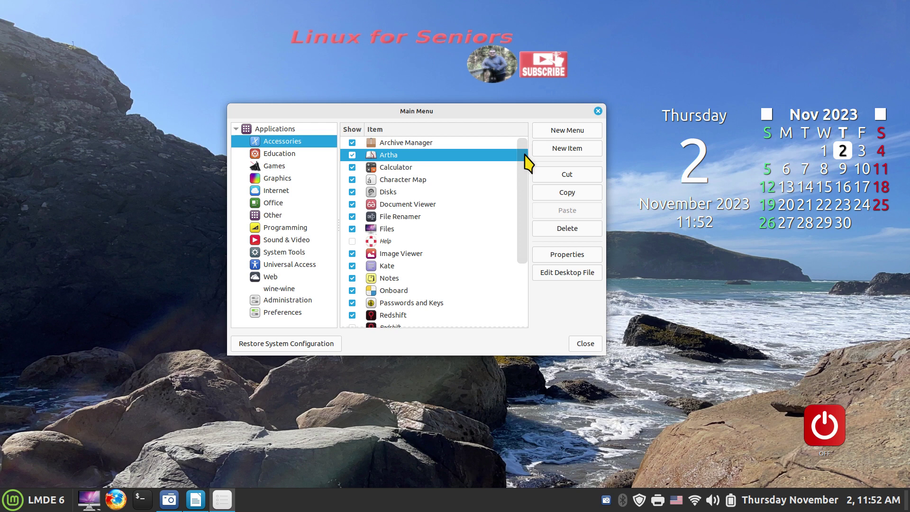
{"action": "left_click", "coordinate": [561, 175]}
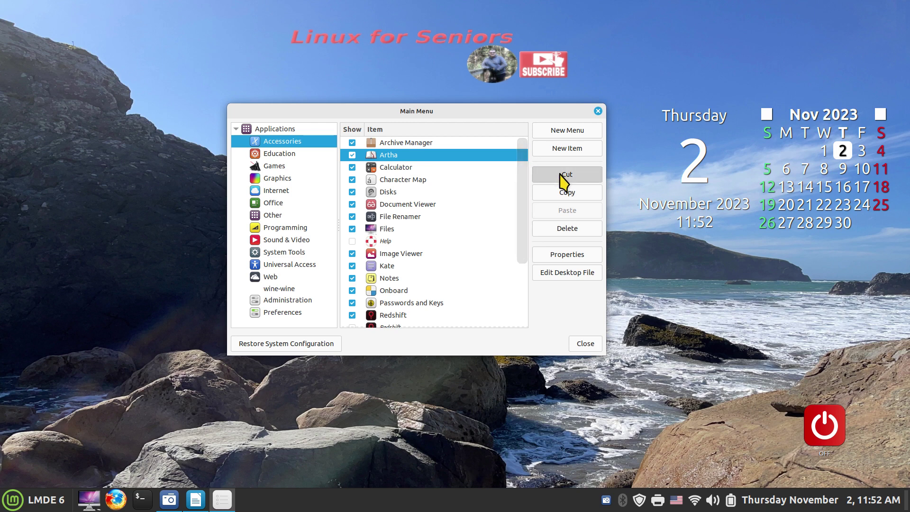
{"action": "left_click", "coordinate": [274, 204]}
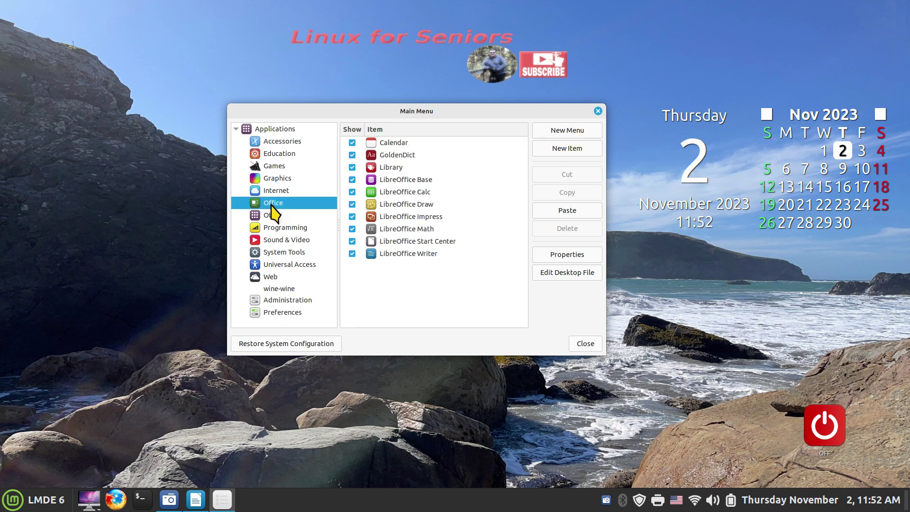
{"action": "left_click", "coordinate": [570, 212]}
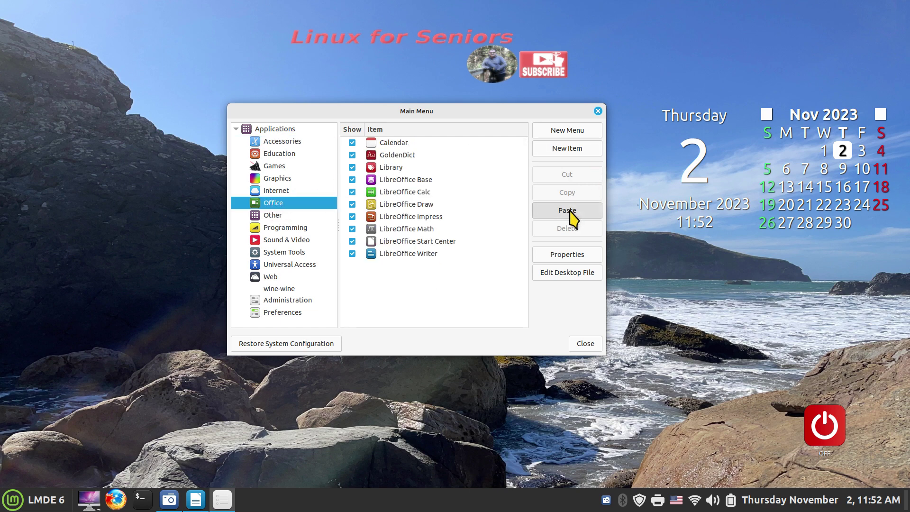
{"action": "left_click", "coordinate": [598, 111]}
- Drag Artha and GoldenDict from the Office category onto the favourites
{"action": "left_click", "coordinate": [33, 500]}
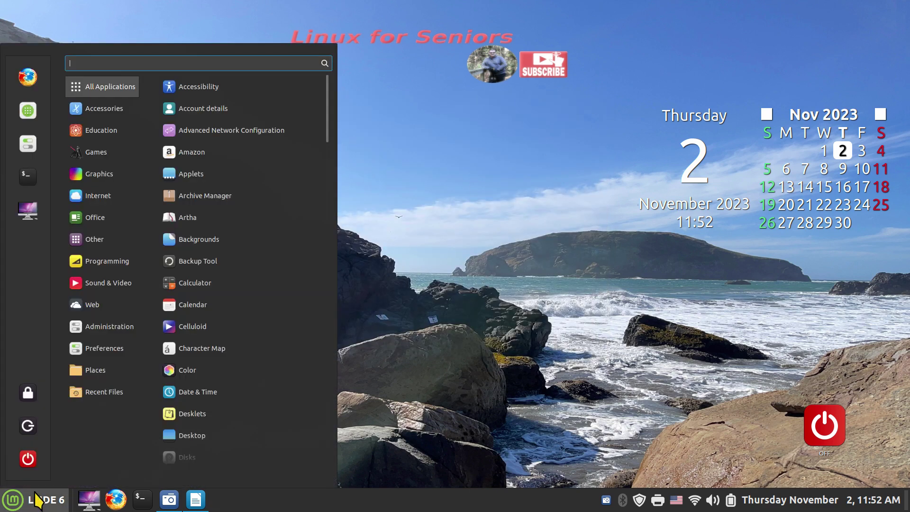
{"action": "mouse_move", "coordinate": [101, 217]}
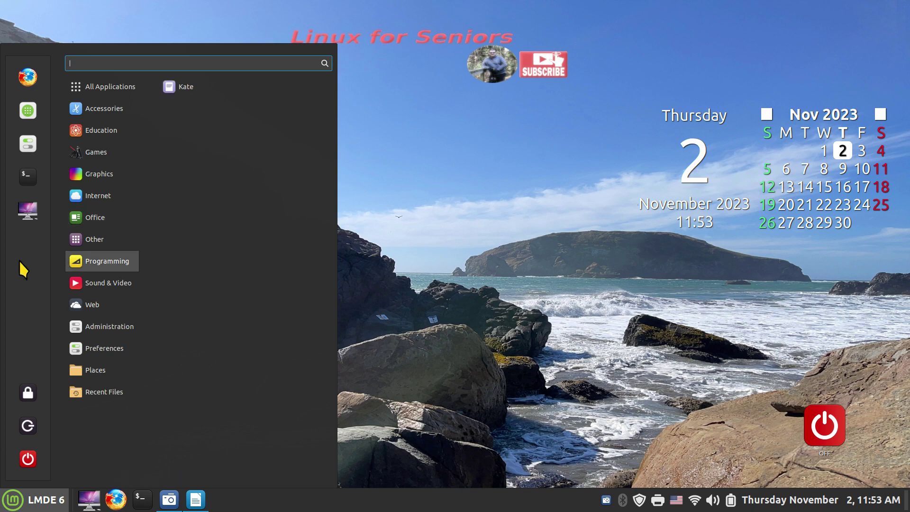
{"action": "mouse_move", "coordinate": [104, 391]}
{"action": "mouse_move", "coordinate": [114, 199]}
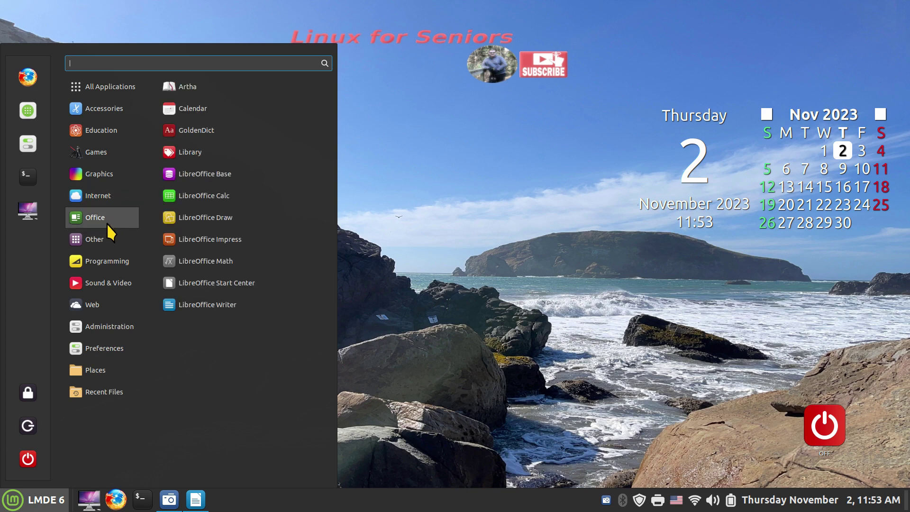
{"action": "left_click", "coordinate": [162, 88]}
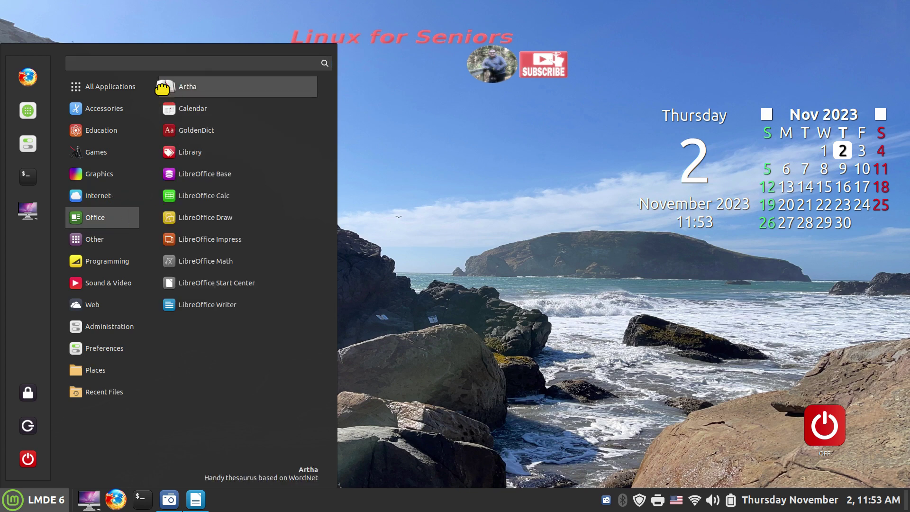
{"action": "left_click_drag", "start_coordinate": [162, 88], "coordinate": [117, 499]}
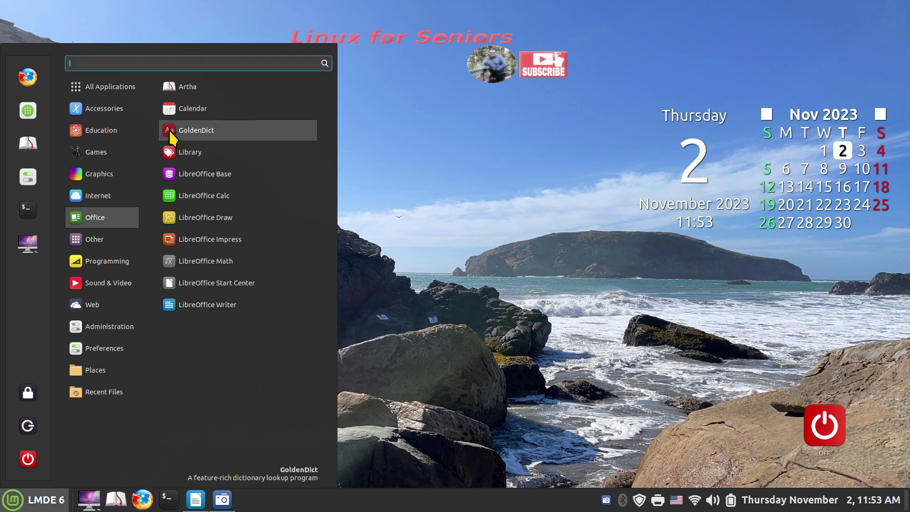
{"action": "left_click_drag", "start_coordinate": [168, 130], "coordinate": [142, 506]}
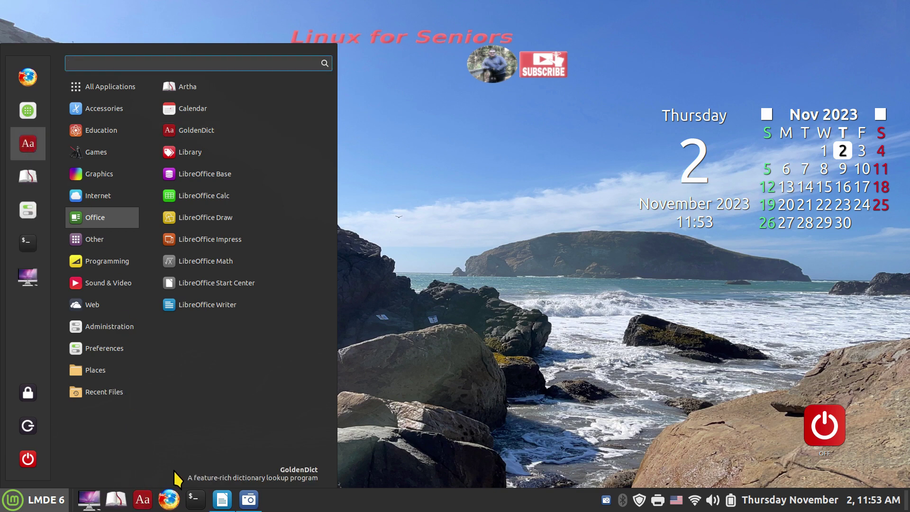
{"action": "left_click", "coordinate": [462, 346]}
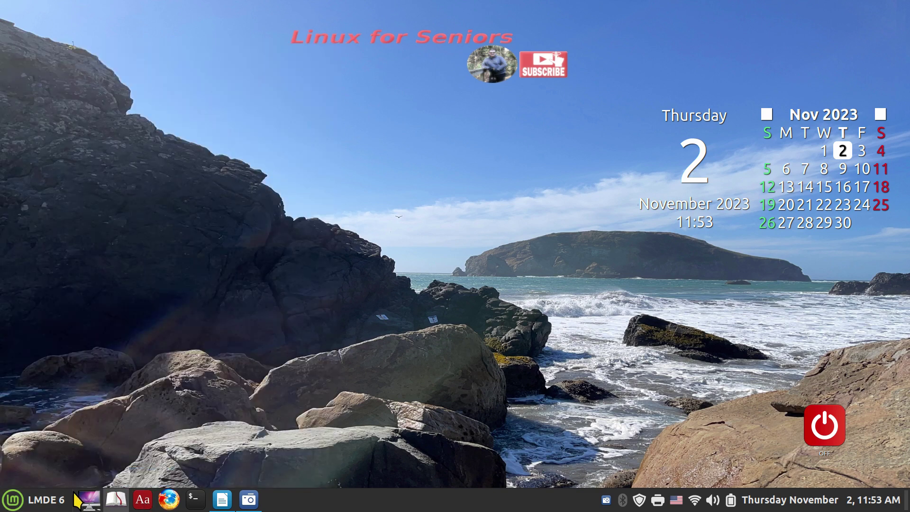
- Reorder the GoldenDict launcher on the panel and reopen the application menu
{"action": "left_click_drag", "start_coordinate": [144, 504], "coordinate": [86, 498]}
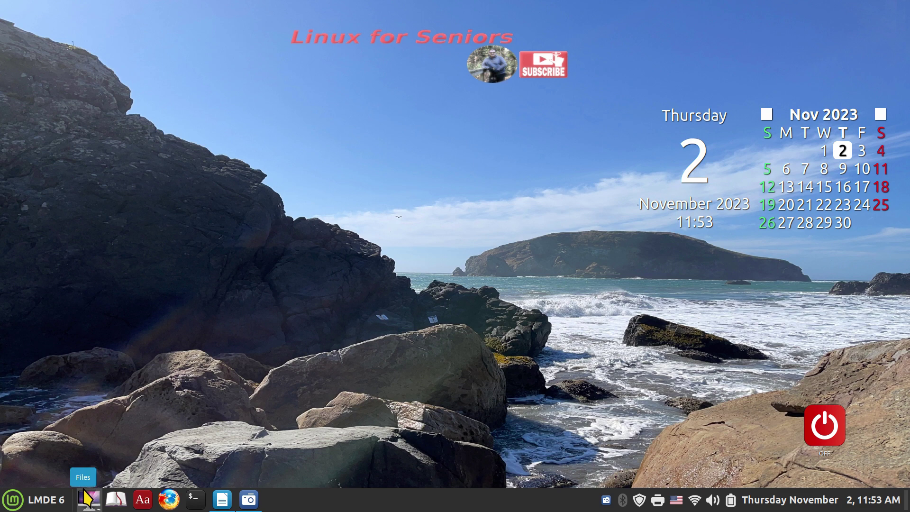
{"action": "left_click", "coordinate": [43, 499]}
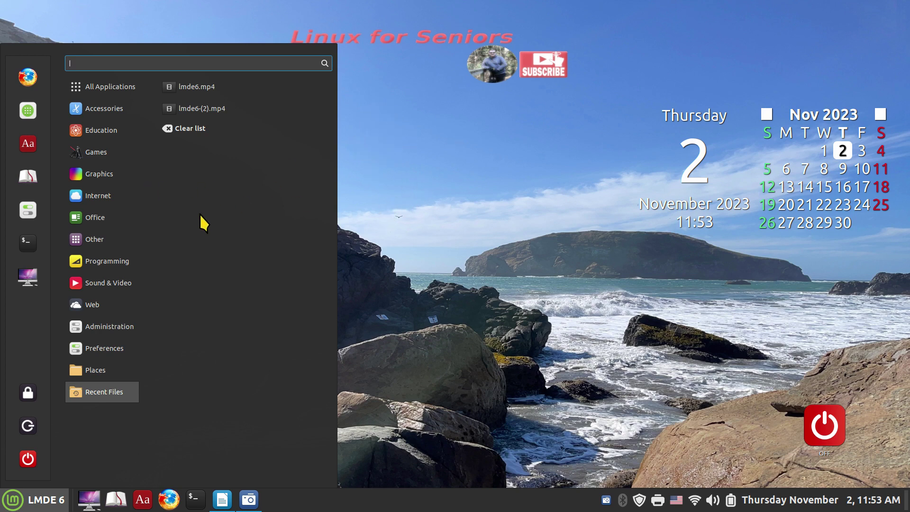
{"action": "mouse_move", "coordinate": [96, 192]}
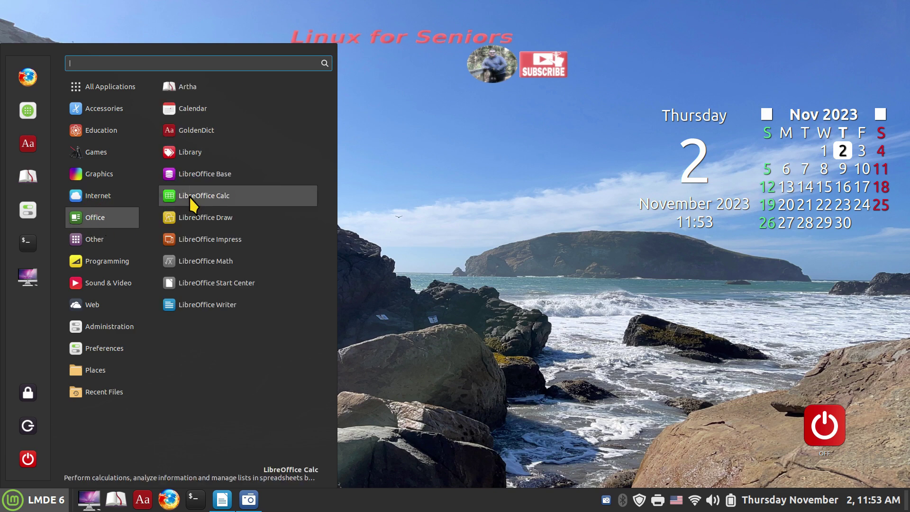
- Add an Artha desktop shortcut, then drag Artha and GoldenDict out of the menu favourites
{"action": "right_click", "coordinate": [176, 85]}
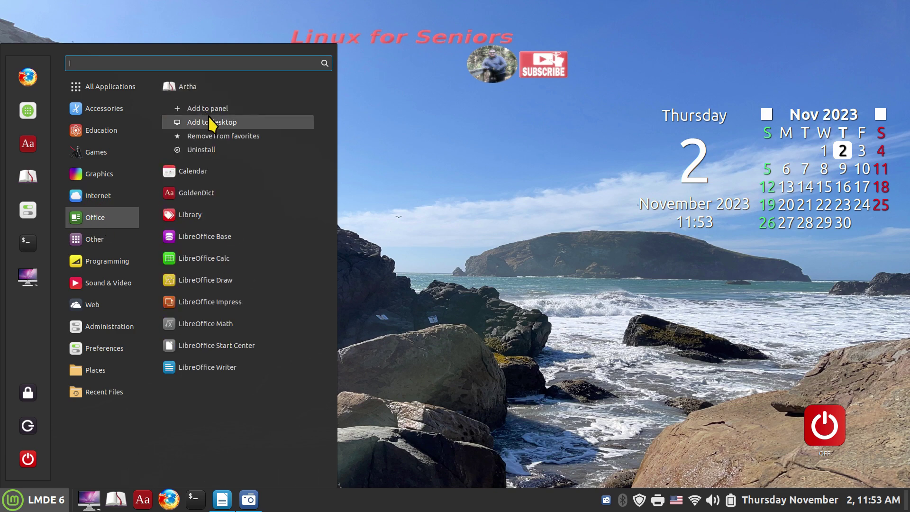
{"action": "left_click", "coordinate": [207, 124]}
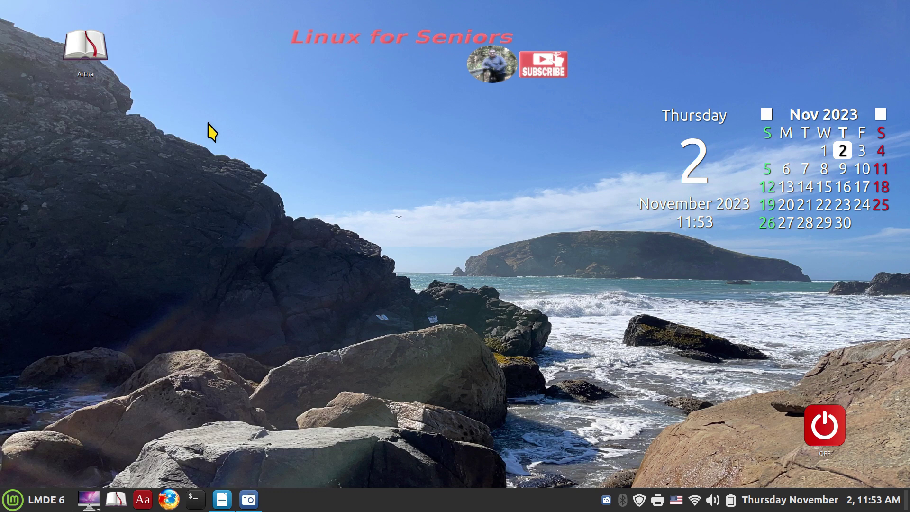
{"action": "left_click", "coordinate": [13, 501]}
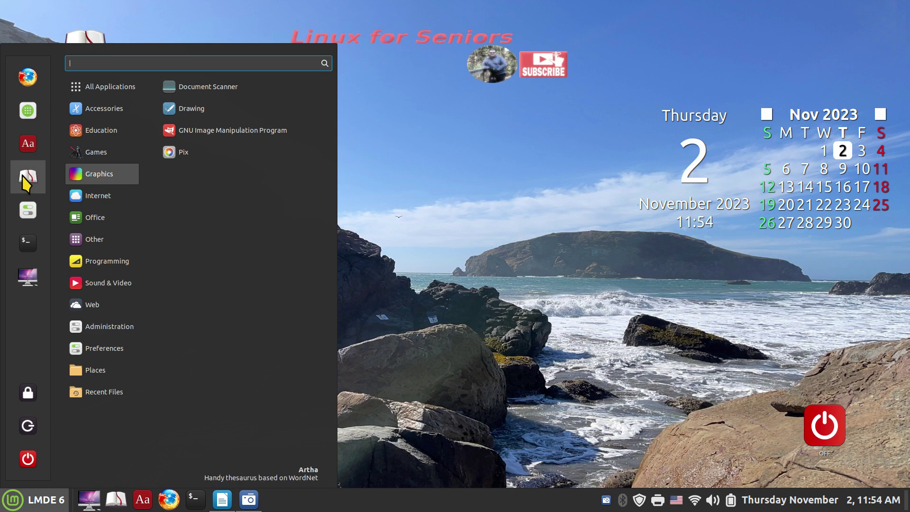
{"action": "left_click_drag", "start_coordinate": [27, 179], "coordinate": [115, 155]}
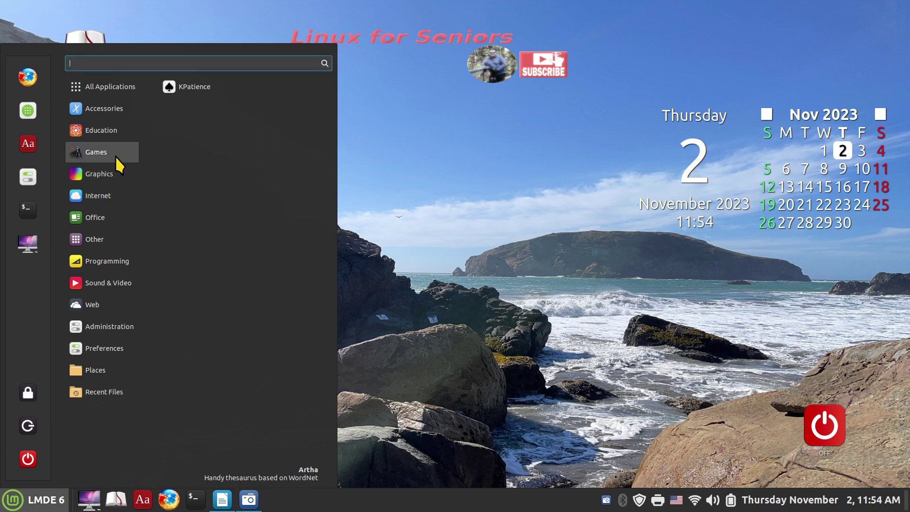
{"action": "left_click_drag", "start_coordinate": [27, 144], "coordinate": [127, 171]}
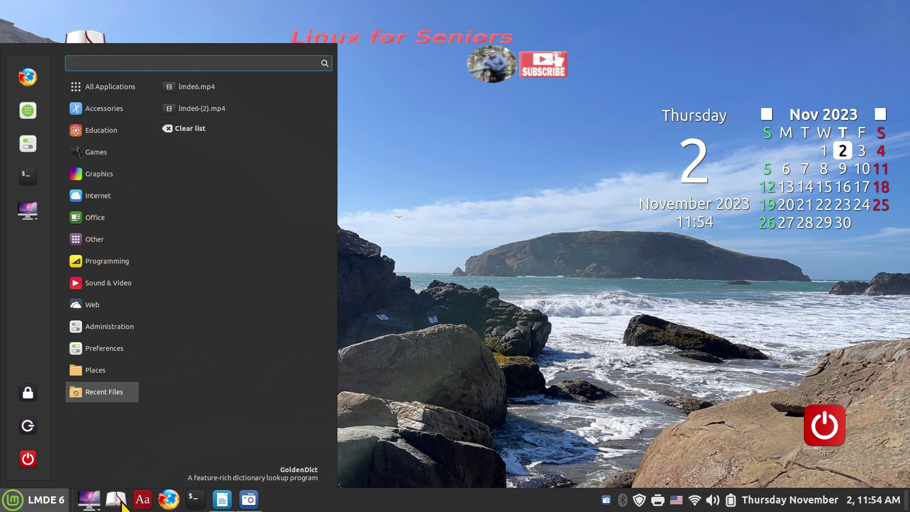
- Remove the existing Artha and GoldenDict launchers from the taskbar panel
{"action": "right_click", "coordinate": [117, 502]}
{"action": "right_click", "coordinate": [116, 502]}
{"action": "left_click", "coordinate": [95, 473]}
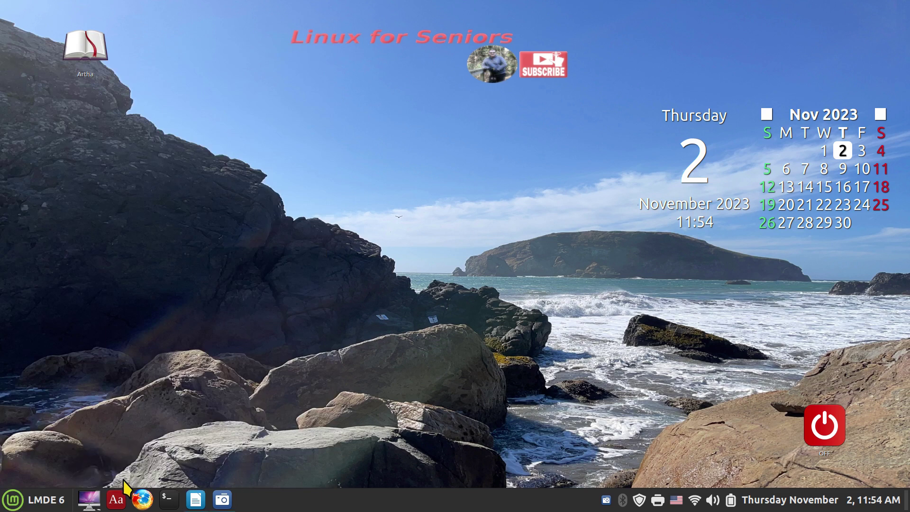
{"action": "right_click", "coordinate": [116, 504]}
{"action": "left_click", "coordinate": [124, 473]}
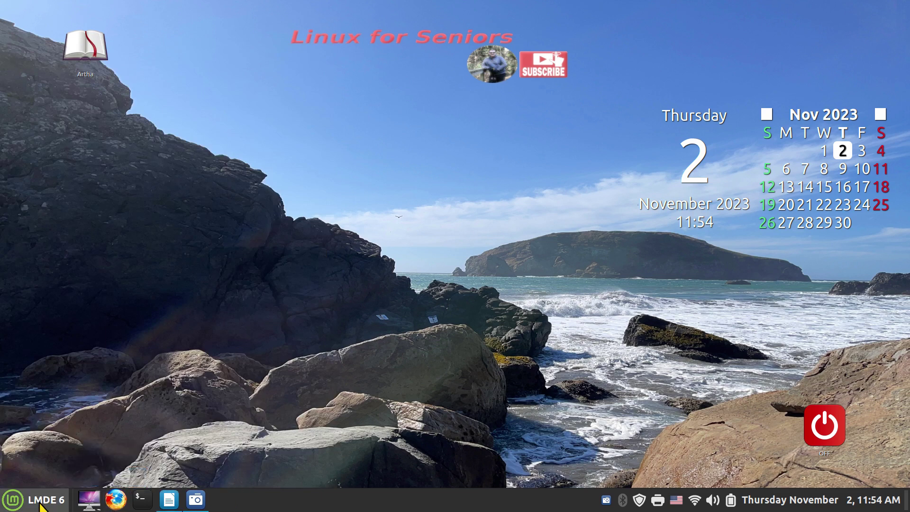
- Put an Artha shortcut on the desktop from its Office menu entry
{"action": "left_click", "coordinate": [7, 507]}
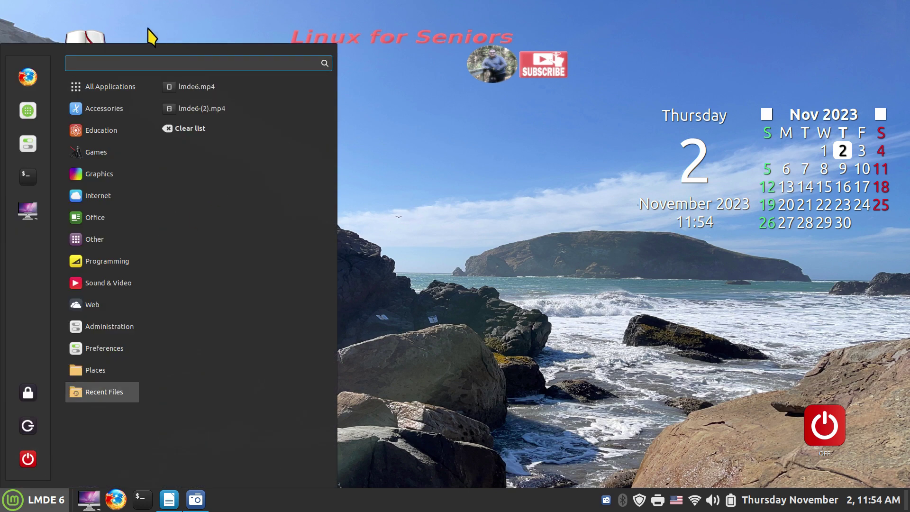
{"action": "mouse_move", "coordinate": [95, 218]}
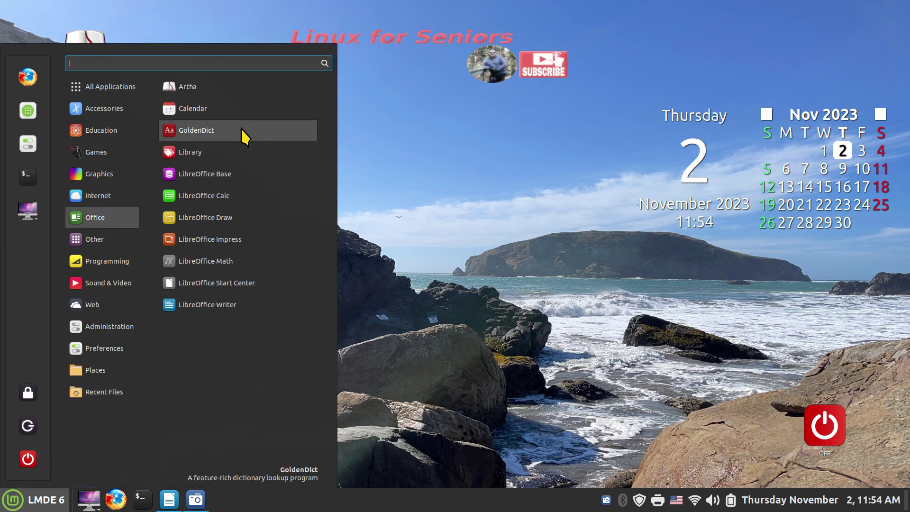
{"action": "right_click", "coordinate": [203, 88]}
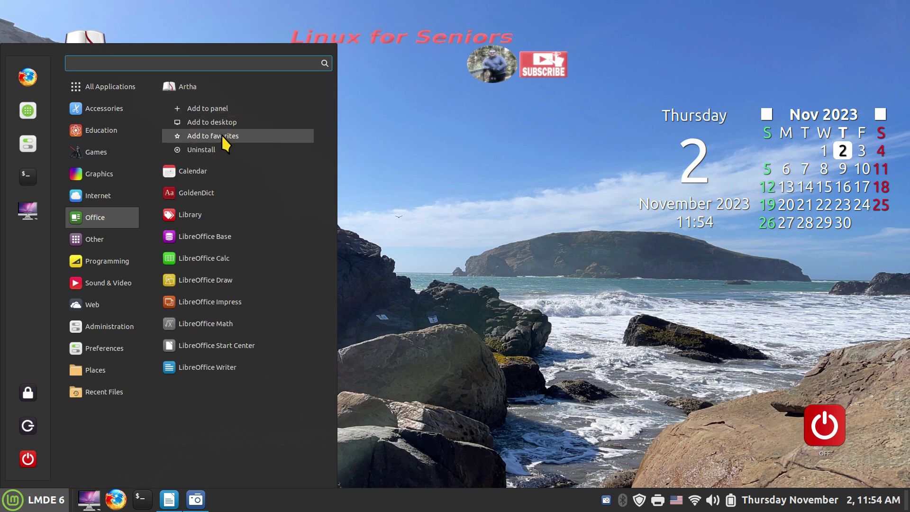
{"action": "mouse_move", "coordinate": [119, 240]}
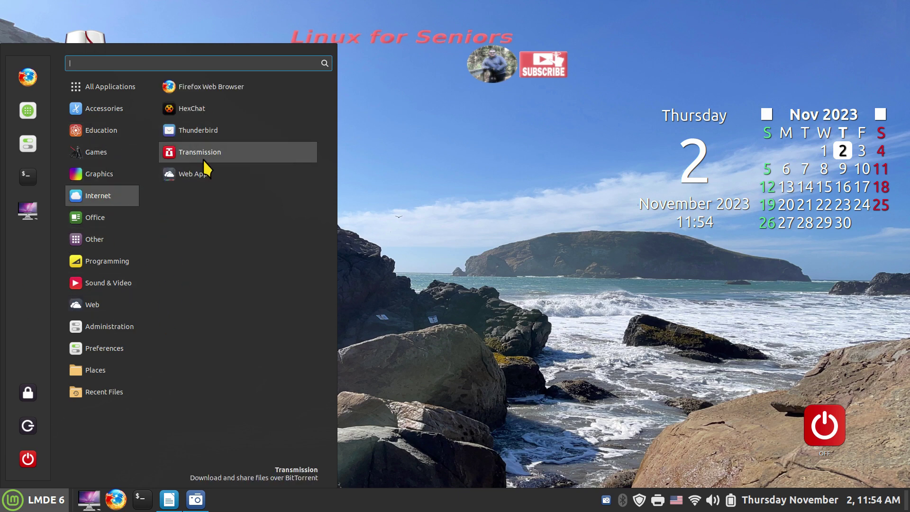
{"action": "mouse_move", "coordinate": [112, 224]}
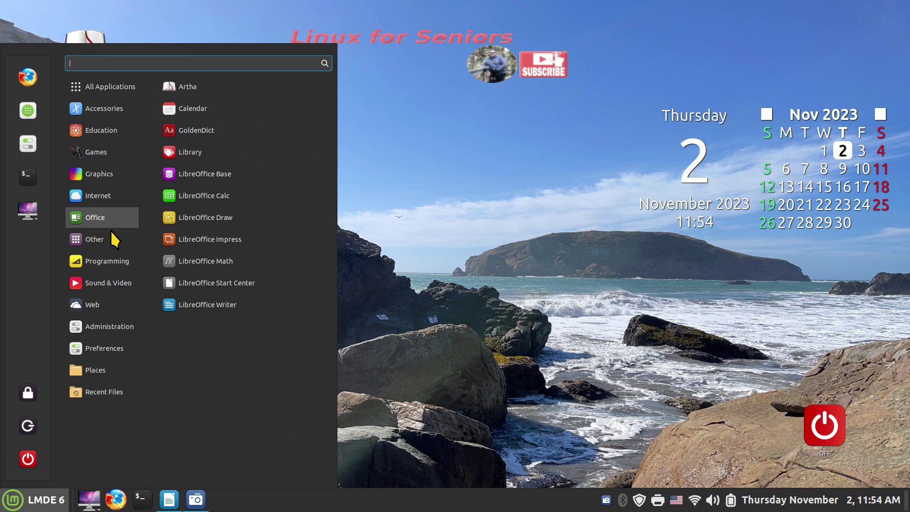
{"action": "right_click", "coordinate": [200, 87]}
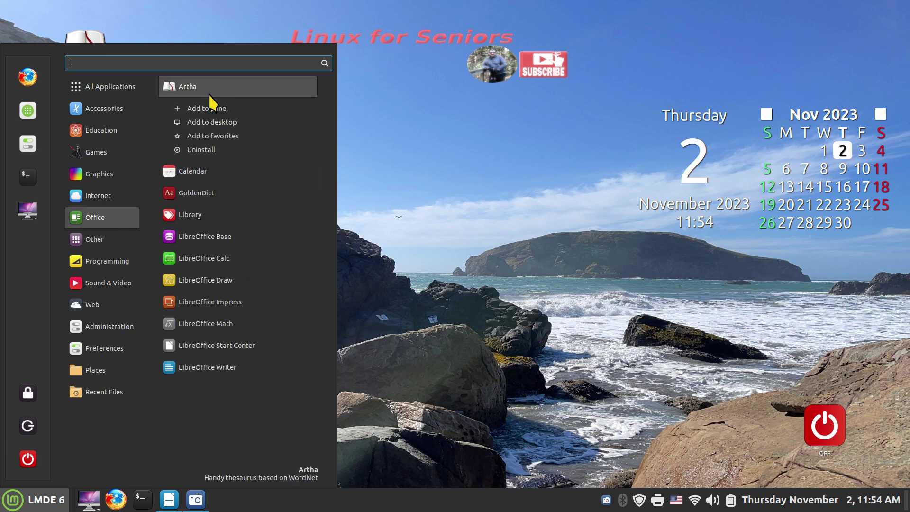
{"action": "left_click", "coordinate": [228, 137]}
- Add an Artha launcher to the taskbar panel from the menu
{"action": "left_click", "coordinate": [22, 509]}
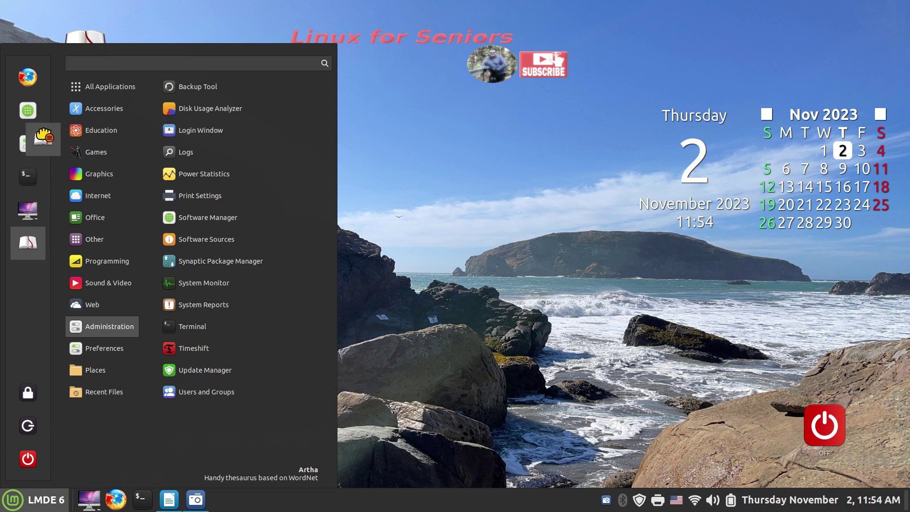
{"action": "mouse_move", "coordinate": [102, 108]}
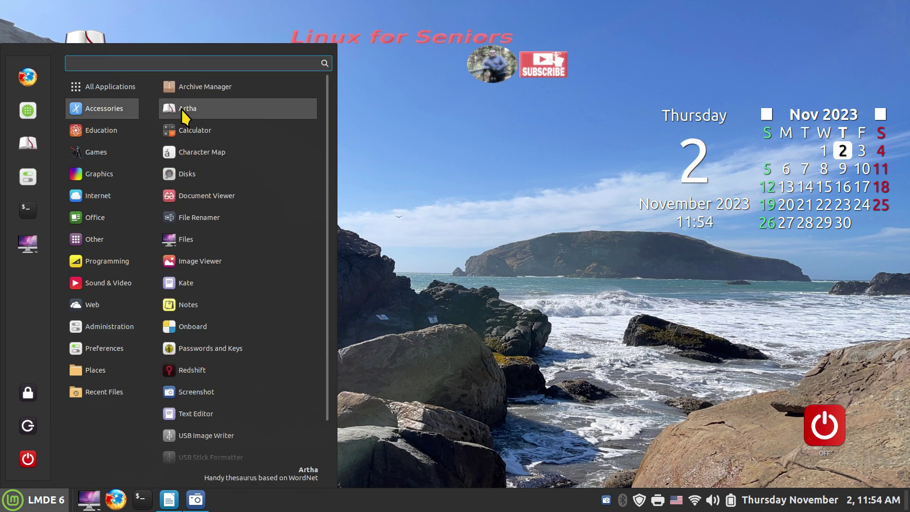
{"action": "mouse_move", "coordinate": [114, 218]}
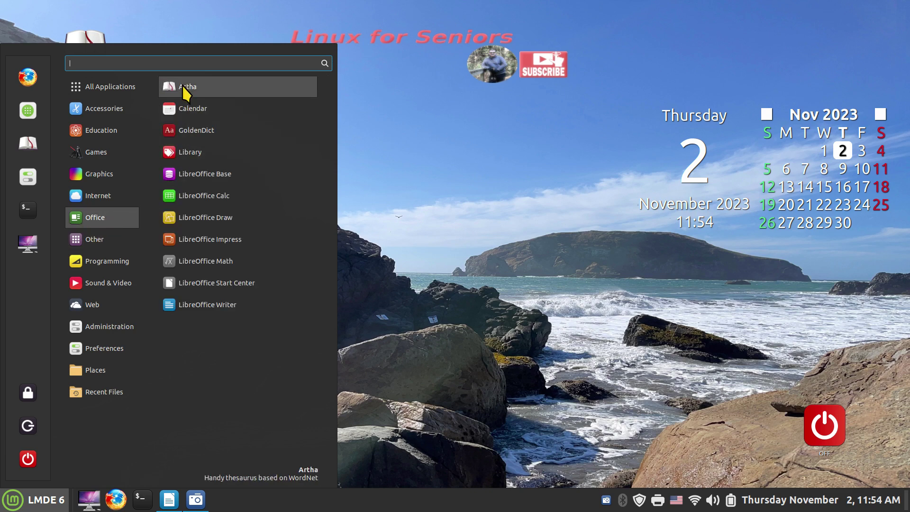
{"action": "right_click", "coordinate": [184, 81]}
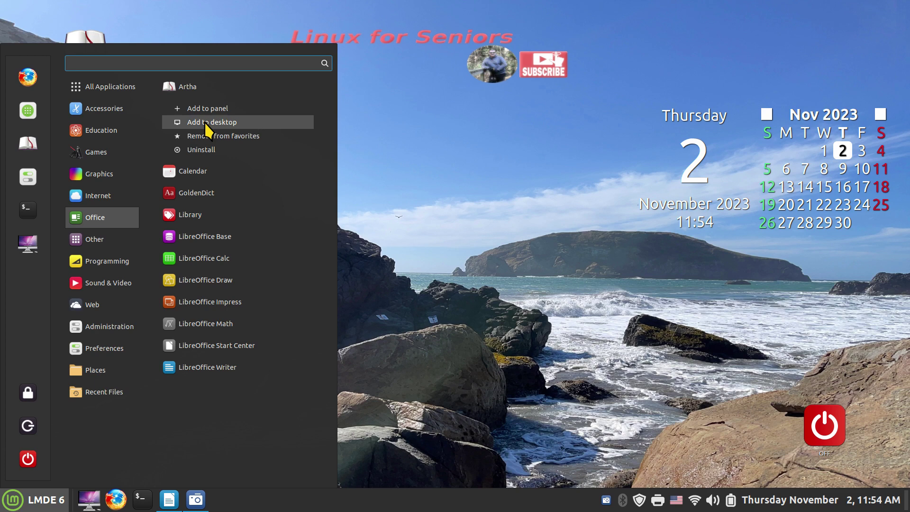
{"action": "left_click", "coordinate": [205, 107]}
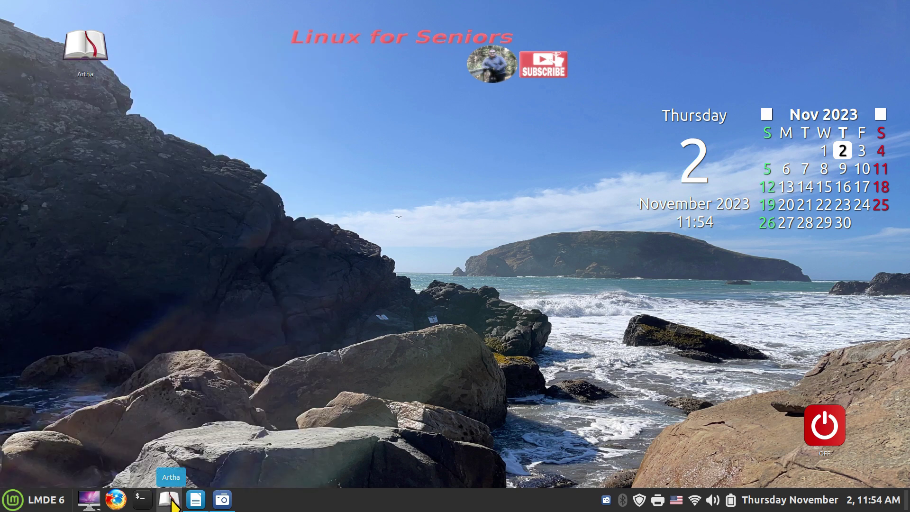
- Move the Artha panel launcher to the first slot, then remove it from the panel
{"action": "left_click_drag", "start_coordinate": [172, 505], "coordinate": [88, 503]}
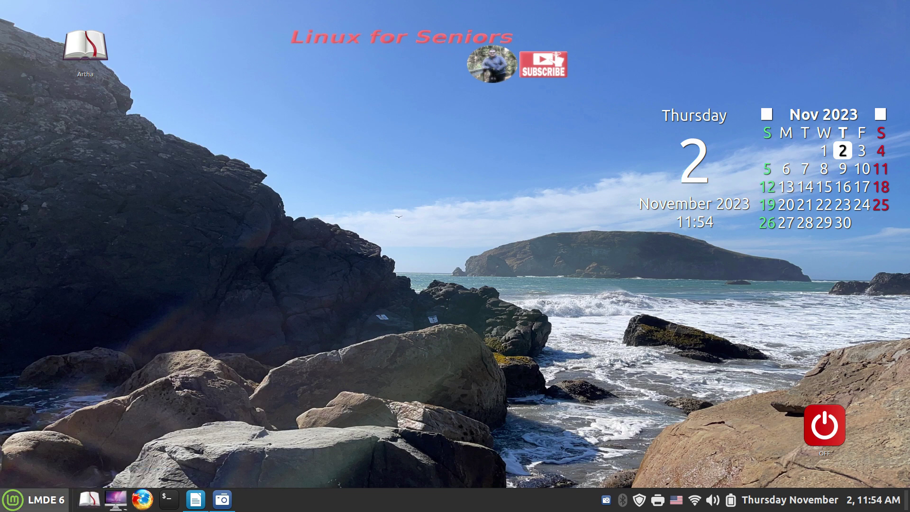
{"action": "left_click", "coordinate": [49, 493]}
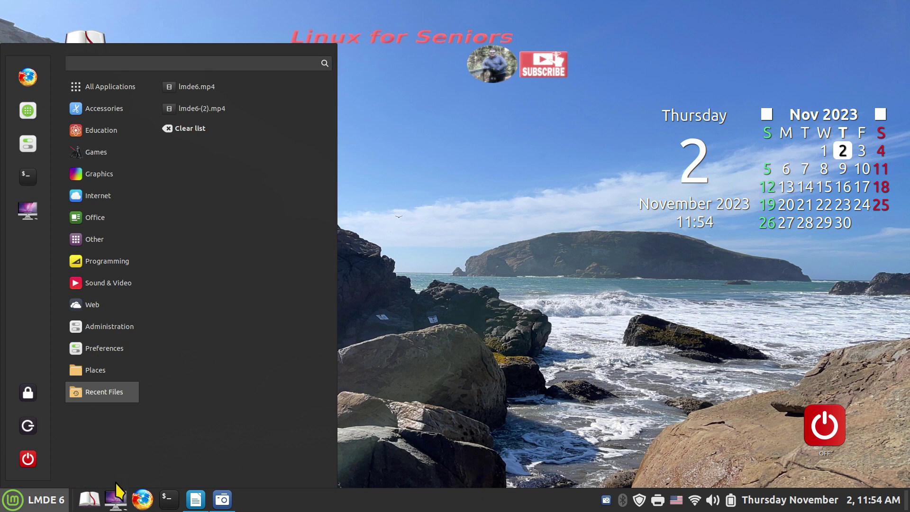
{"action": "left_click", "coordinate": [89, 500]}
{"action": "right_click", "coordinate": [89, 501]}
{"action": "left_click", "coordinate": [112, 472]}
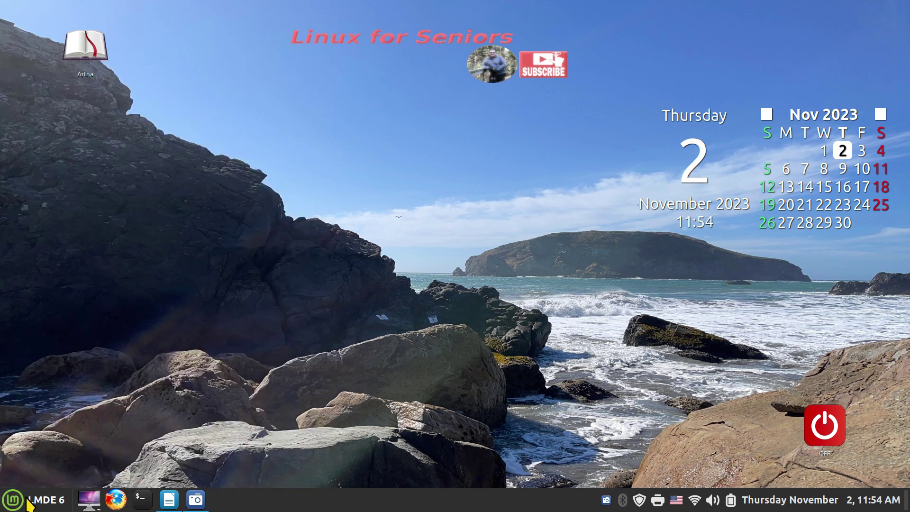
- Pin Artha and GoldenDict by dragging them from the menu to the favourites and panel
{"action": "left_click", "coordinate": [43, 495]}
{"action": "mouse_move", "coordinate": [91, 216]}
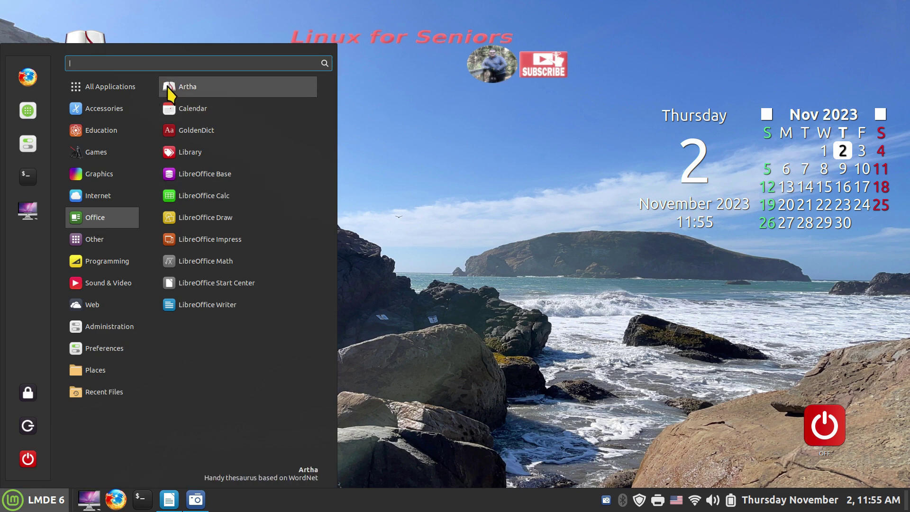
{"action": "left_click_drag", "start_coordinate": [169, 91], "coordinate": [117, 496]}
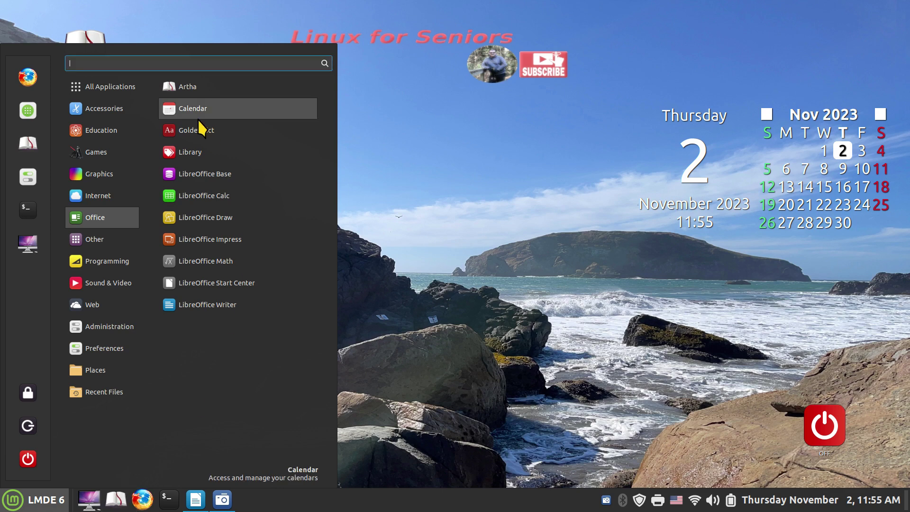
{"action": "left_click_drag", "start_coordinate": [172, 134], "coordinate": [142, 497]}
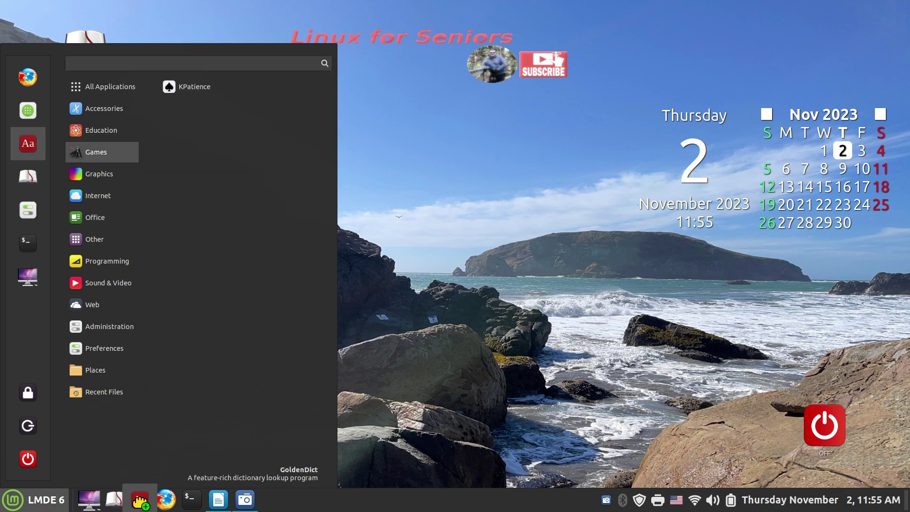
- Add a GoldenDict desktop shortcut, then delete both the Artha and GoldenDict desktop icons
{"action": "mouse_move", "coordinate": [91, 139]}
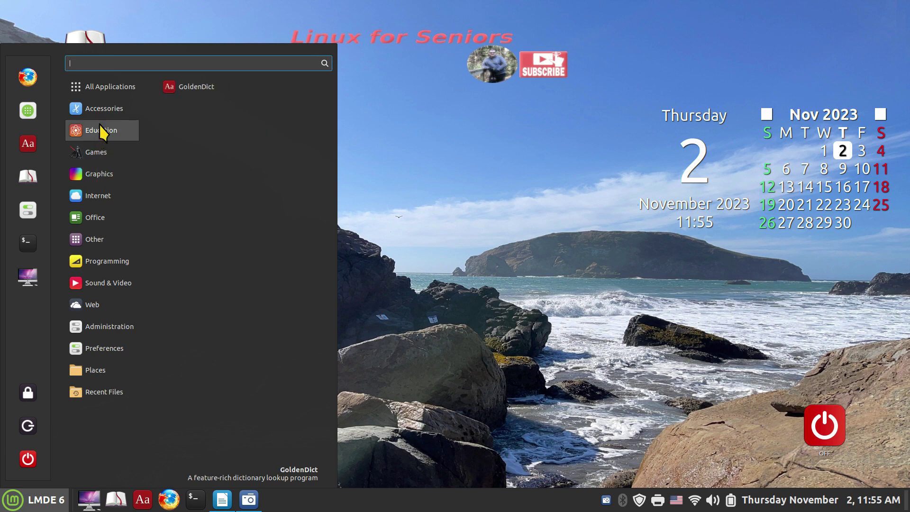
{"action": "mouse_move", "coordinate": [103, 224]}
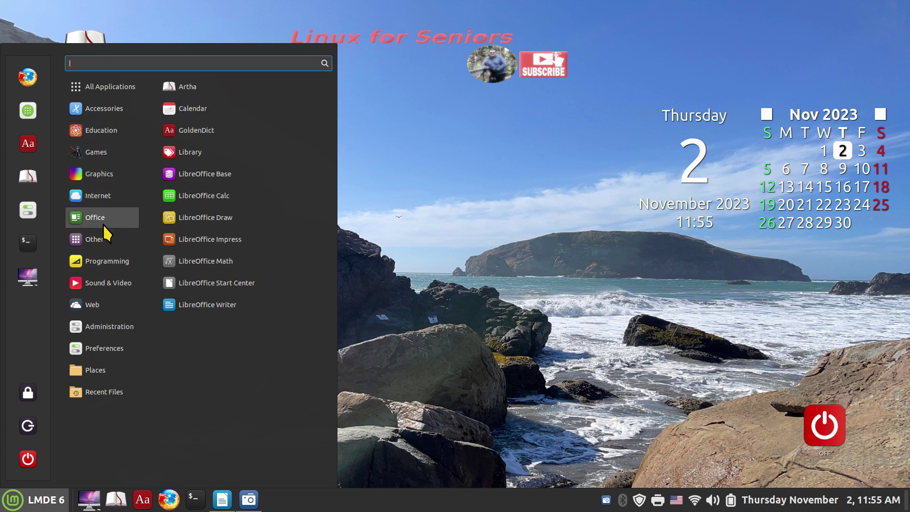
{"action": "right_click", "coordinate": [185, 135]}
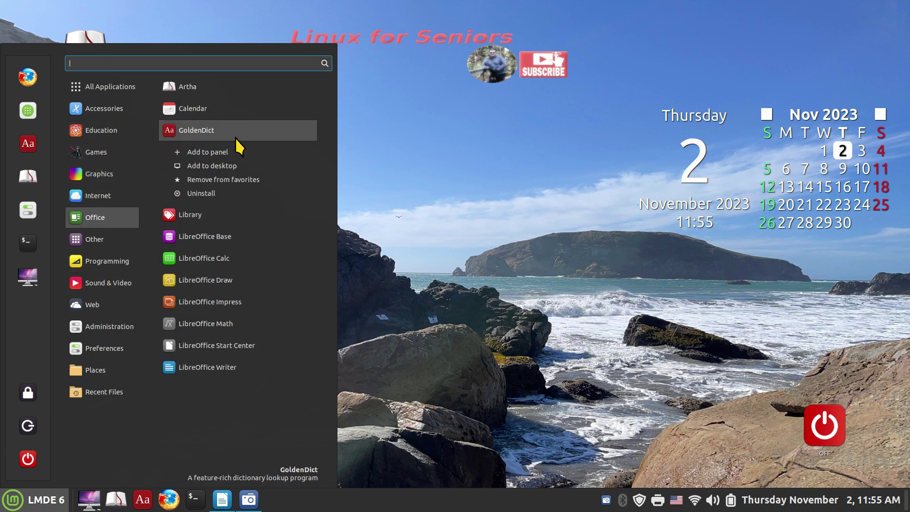
{"action": "left_click", "coordinate": [234, 166]}
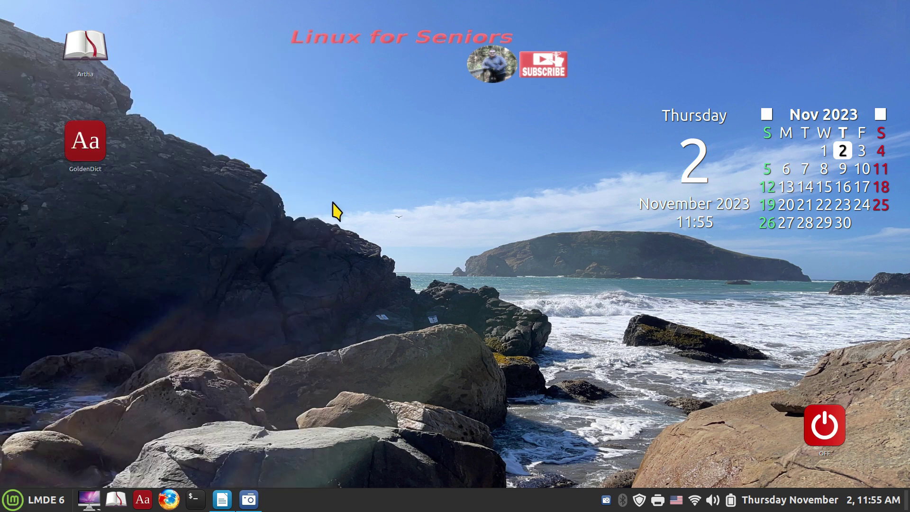
{"action": "left_click_drag", "start_coordinate": [185, 16], "coordinate": [61, 219]}
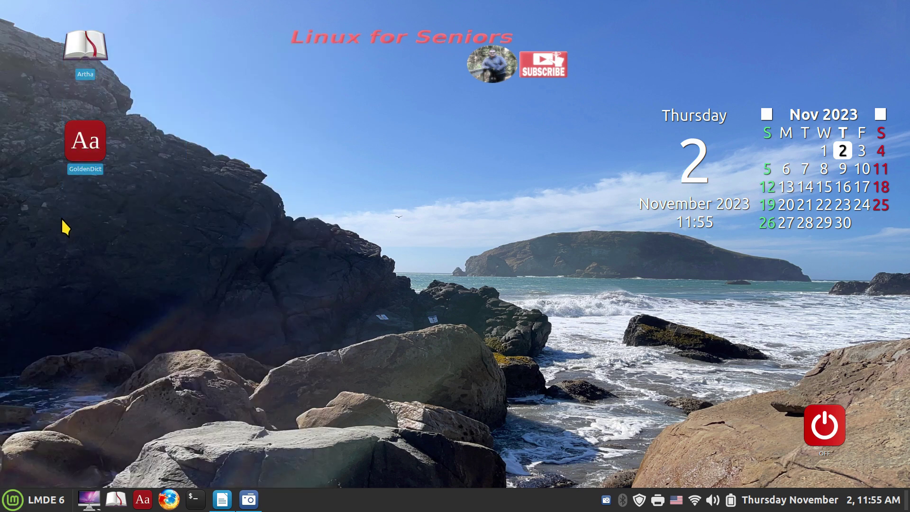
{"action": "key", "text": "Delete"}
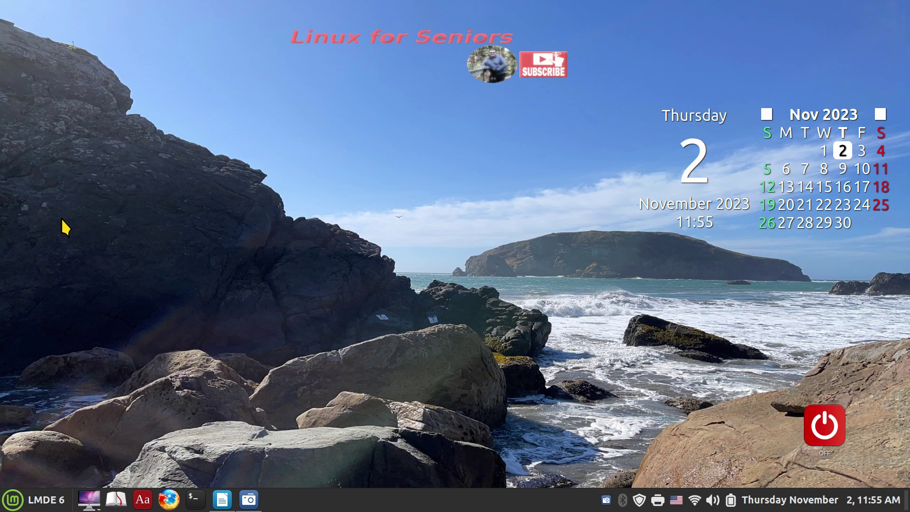
- Restore the Writer document showing Test, then start GoldenDict from its panel launcher
{"action": "left_click", "coordinate": [240, 478]}
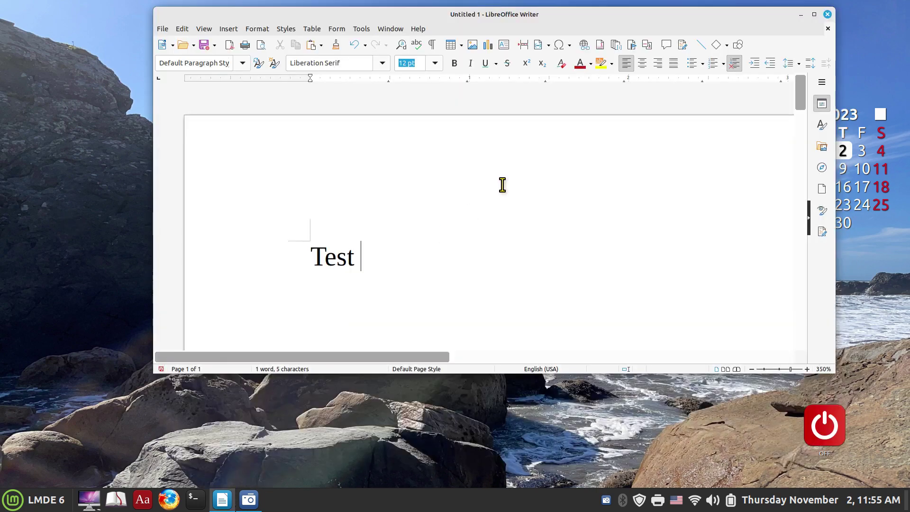
{"action": "left_click", "coordinate": [34, 501]}
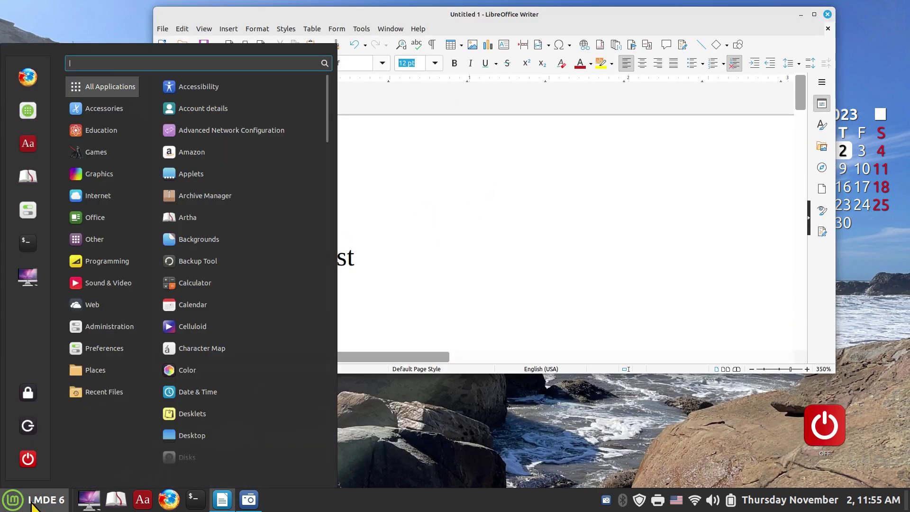
{"action": "left_click", "coordinate": [459, 407]}
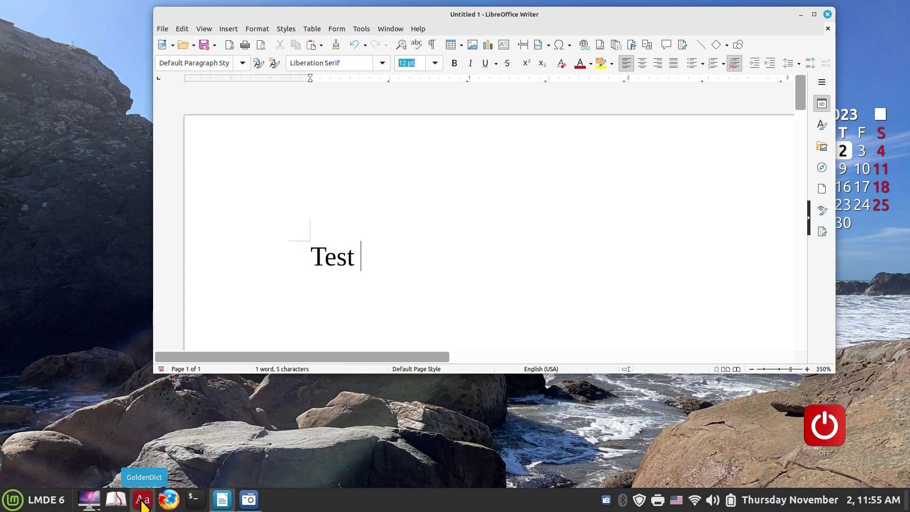
{"action": "left_click", "coordinate": [11, 500]}
{"action": "mouse_move", "coordinate": [91, 138]}
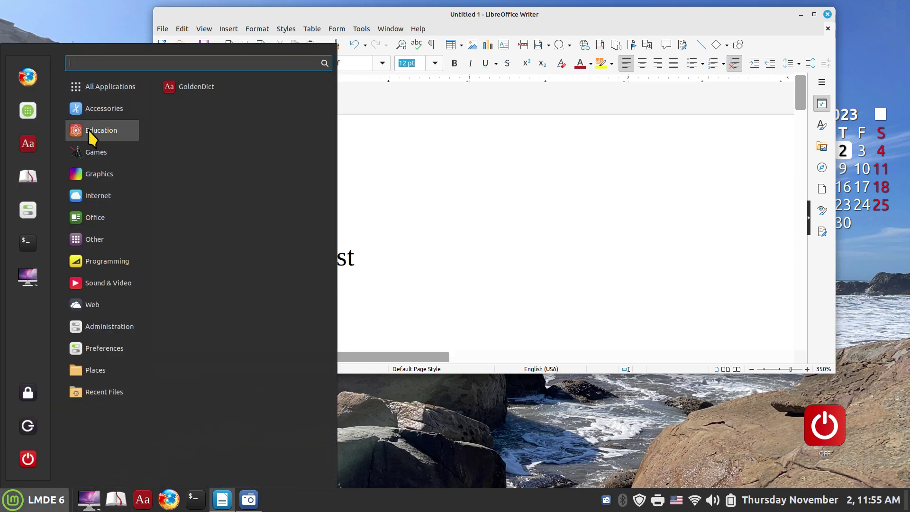
{"action": "left_click", "coordinate": [412, 433]}
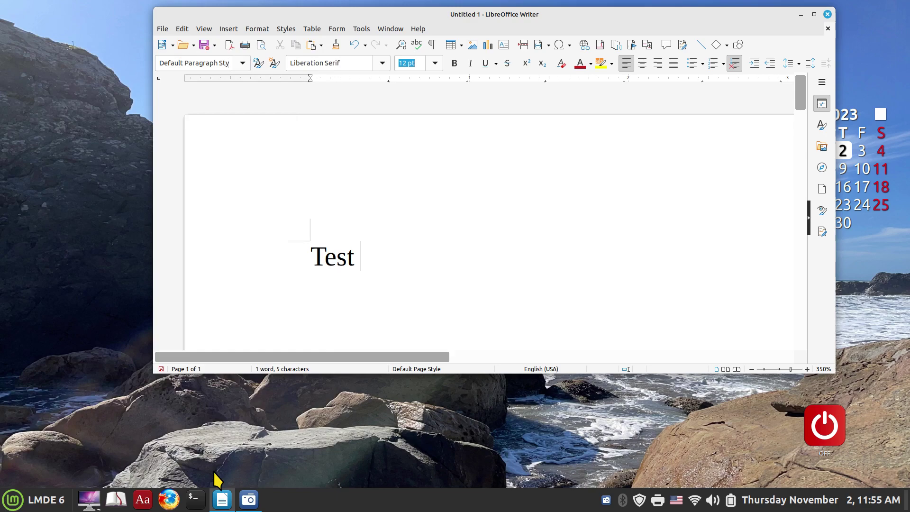
{"action": "left_click", "coordinate": [143, 501]}
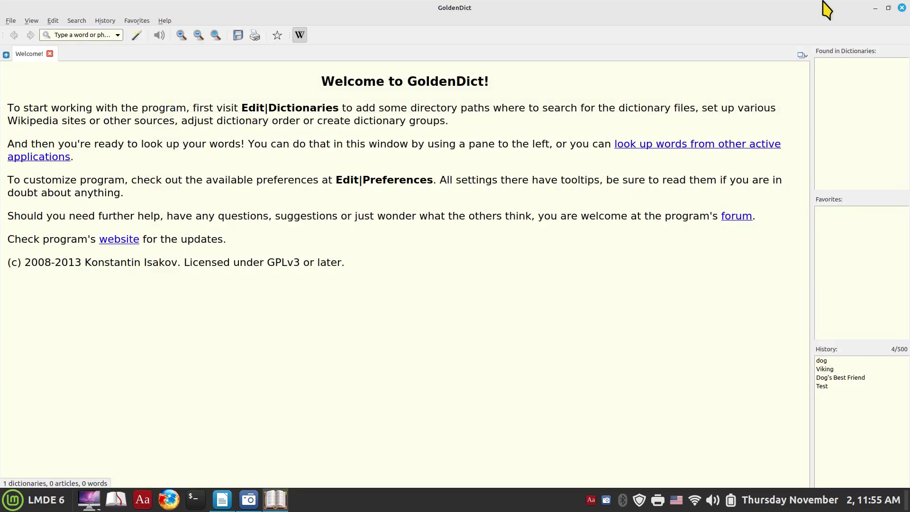
- Unmaximize GoldenDict, move it left, adjust text zoom, and enter 'viking' in the lookup field
{"action": "double_click", "coordinate": [780, 10]}
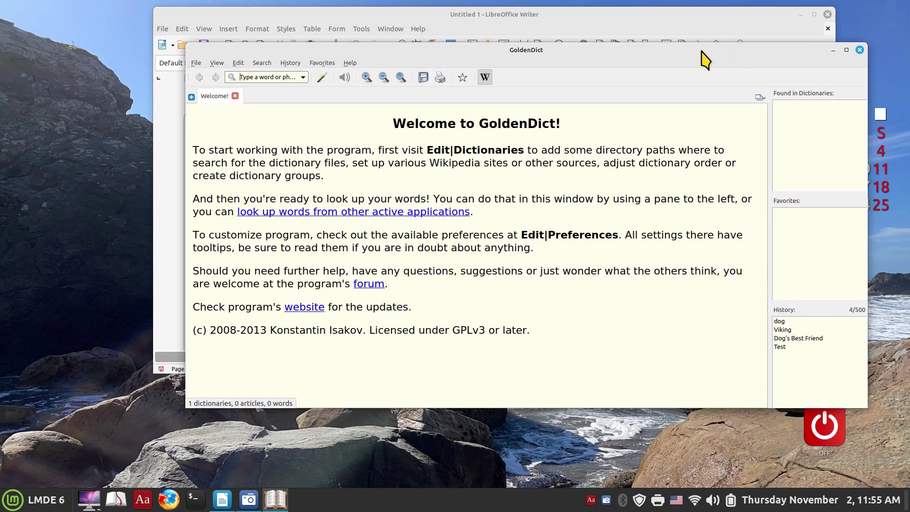
{"action": "left_click_drag", "start_coordinate": [705, 53], "coordinate": [606, 48]}
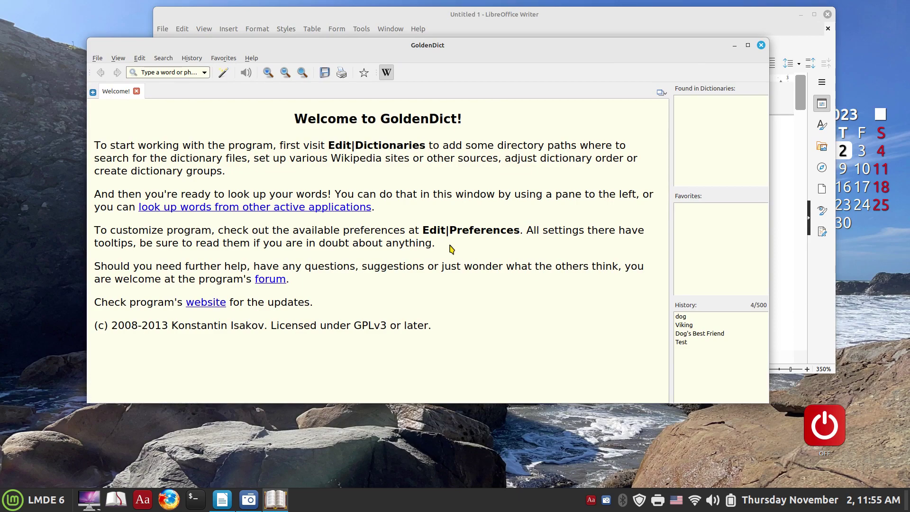
{"action": "key", "text": "ctrl+minus"}
{"action": "key", "text": "ctrl+minus"}
{"action": "key", "text": "ctrl+plus"}
{"action": "key", "text": "ctrl+plus"}
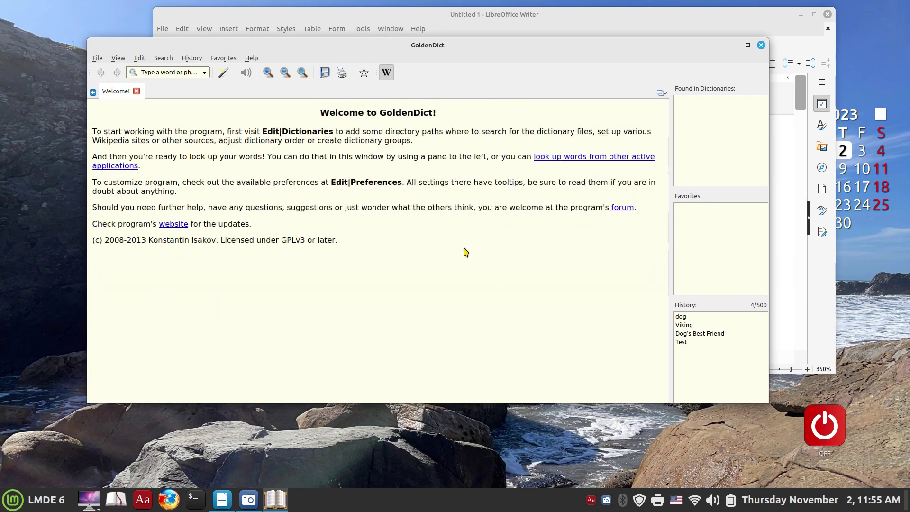
{"action": "key", "text": "ctrl+minus"}
{"action": "key", "text": "ctrl+plus"}
{"action": "key", "text": "ctrl+plus"}
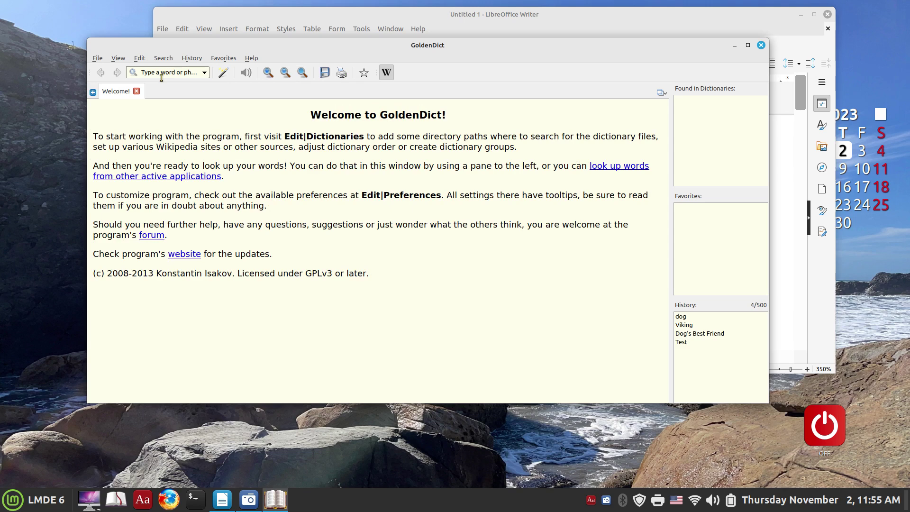
{"action": "type", "text": "viking"}
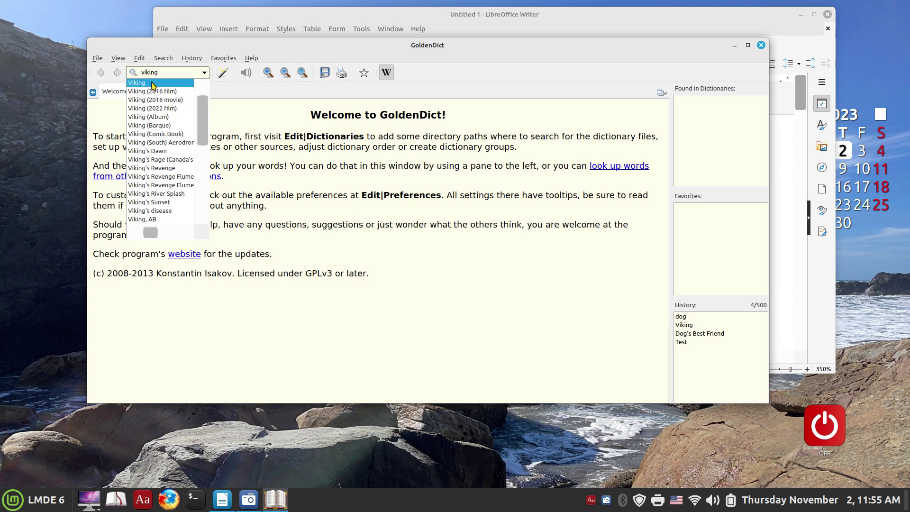
- Open the English Wikipedia Viking article and copy the phrase 'seafaring people'
{"action": "left_click", "coordinate": [153, 85]}
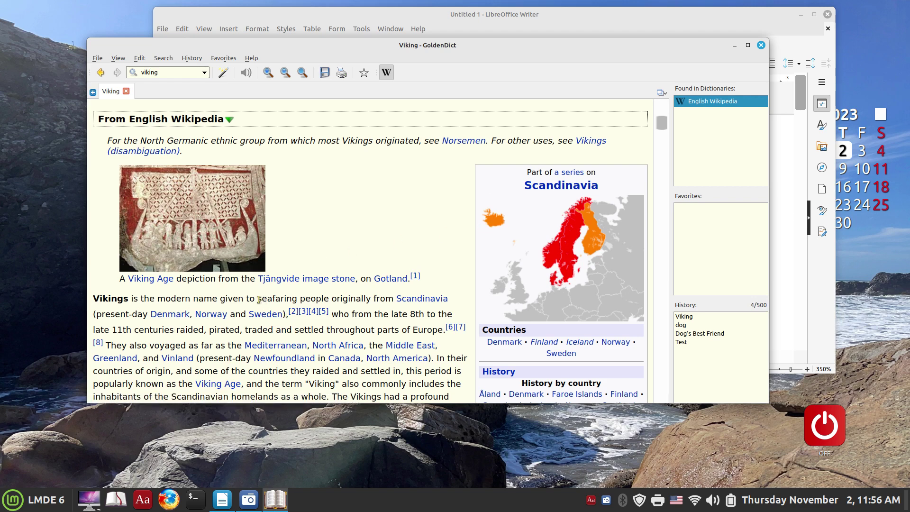
{"action": "left_click_drag", "start_coordinate": [257, 300], "coordinate": [329, 299]}
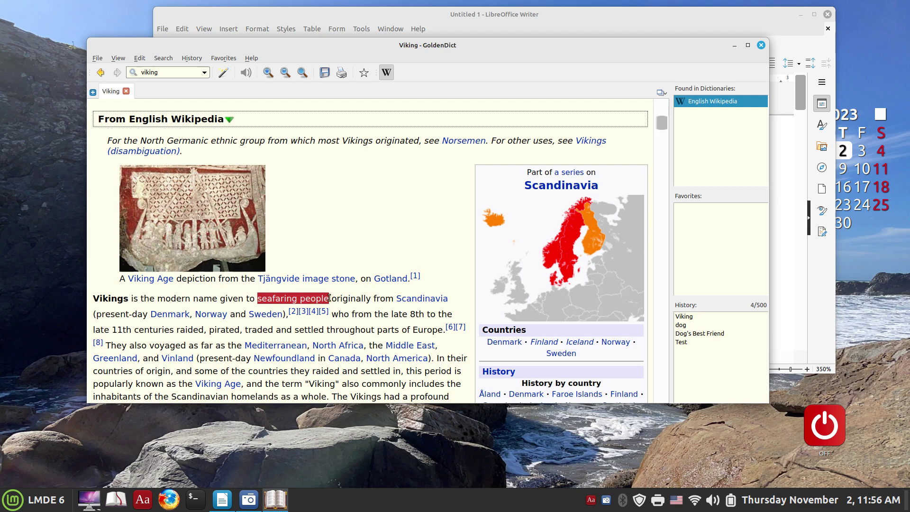
{"action": "right_click", "coordinate": [293, 299]}
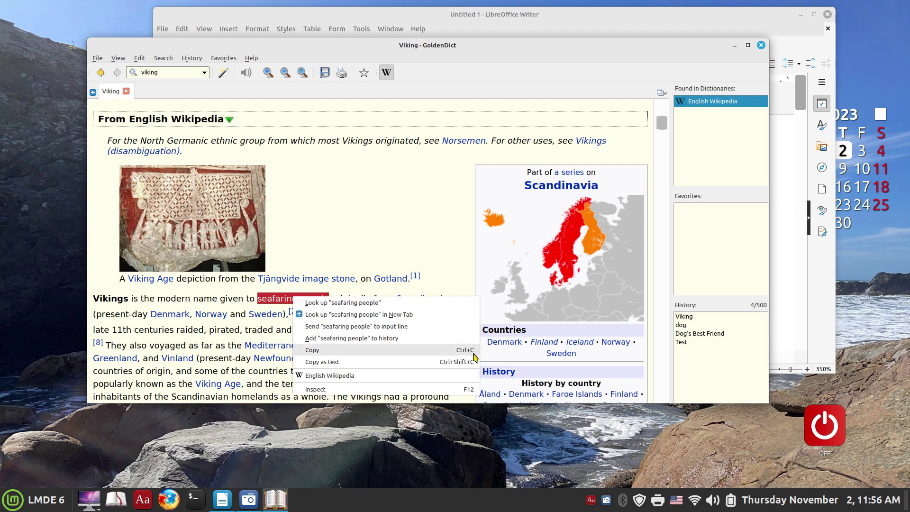
{"action": "left_click", "coordinate": [372, 351]}
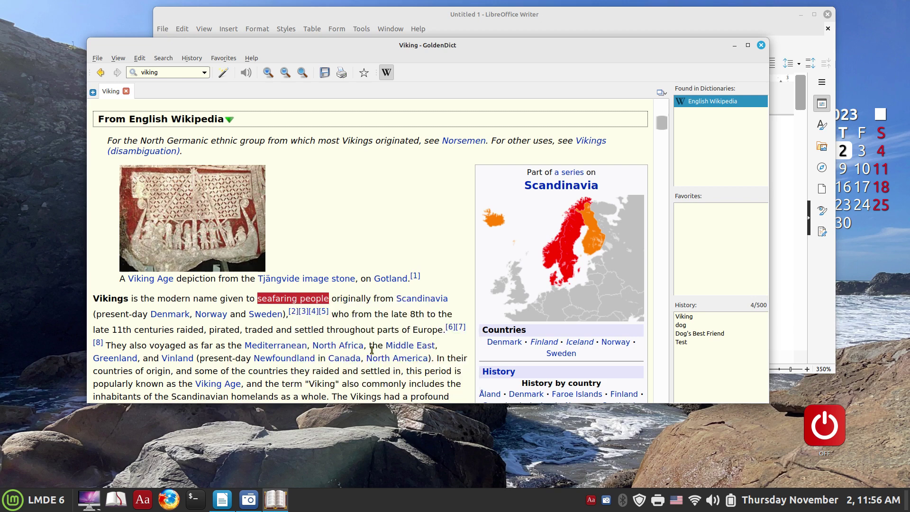
- Close GoldenDict and paste 'seafaring people' right after Test in the document
{"action": "left_click", "coordinate": [761, 45]}
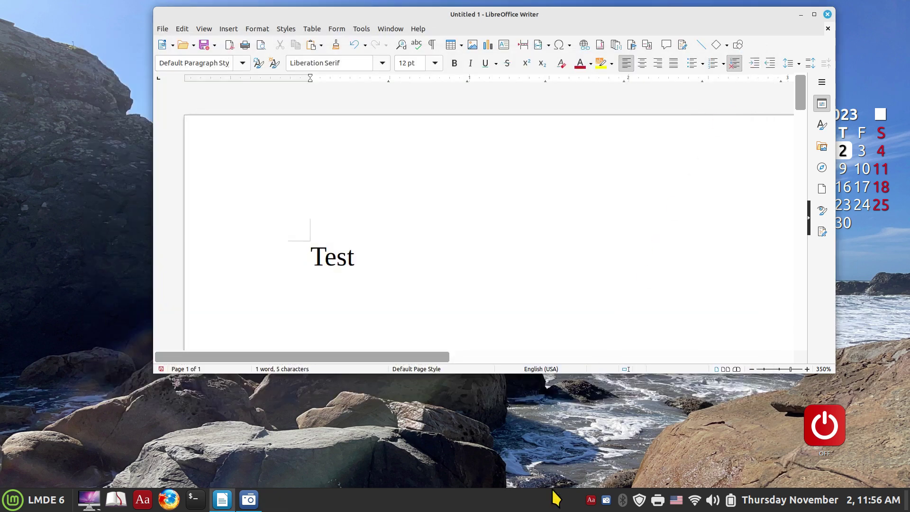
{"action": "left_click", "coordinate": [591, 500]}
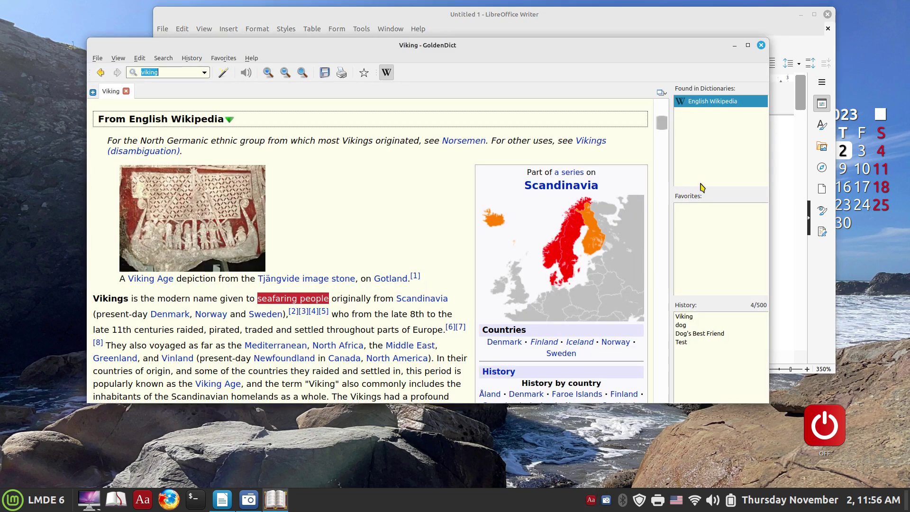
{"action": "left_click", "coordinate": [762, 45]}
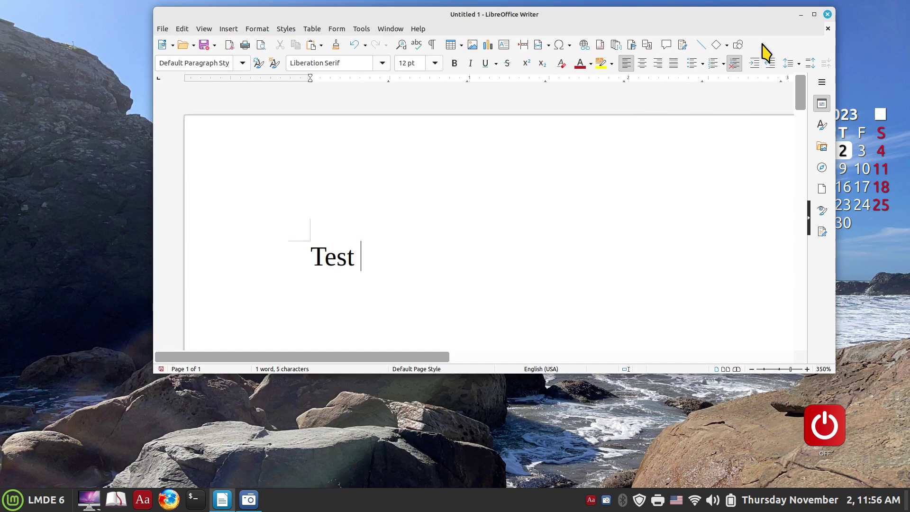
{"action": "right_click", "coordinate": [375, 256]}
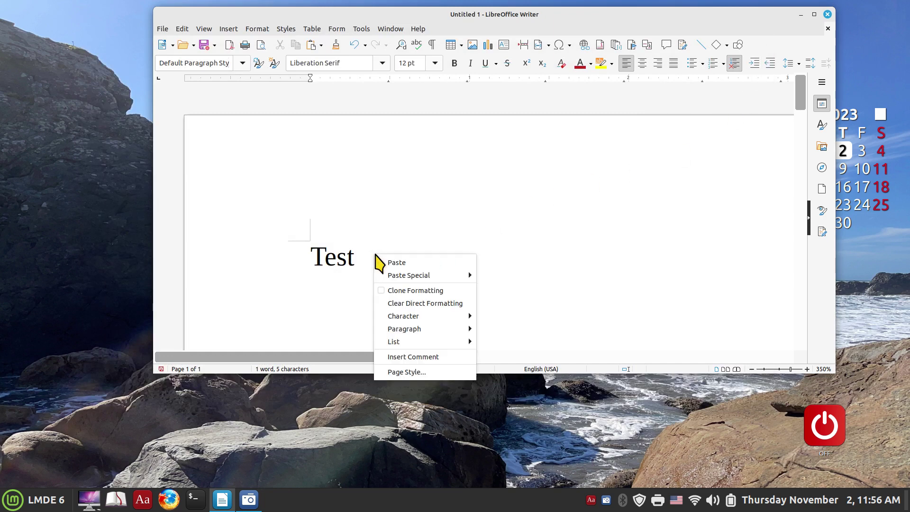
{"action": "left_click", "coordinate": [400, 262]}
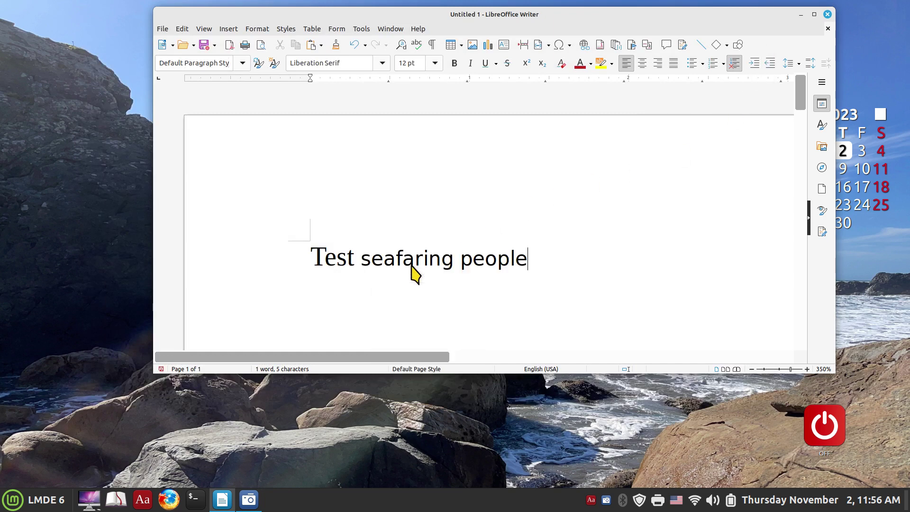
- Reopen GoldenDict on the Viking article and close its preferences without changes
{"action": "left_click", "coordinate": [591, 501]}
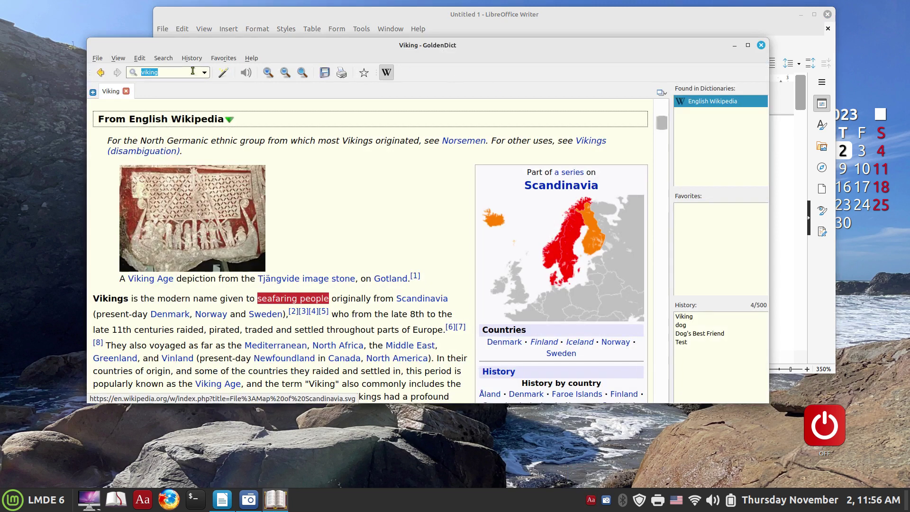
{"action": "left_click", "coordinate": [139, 58]}
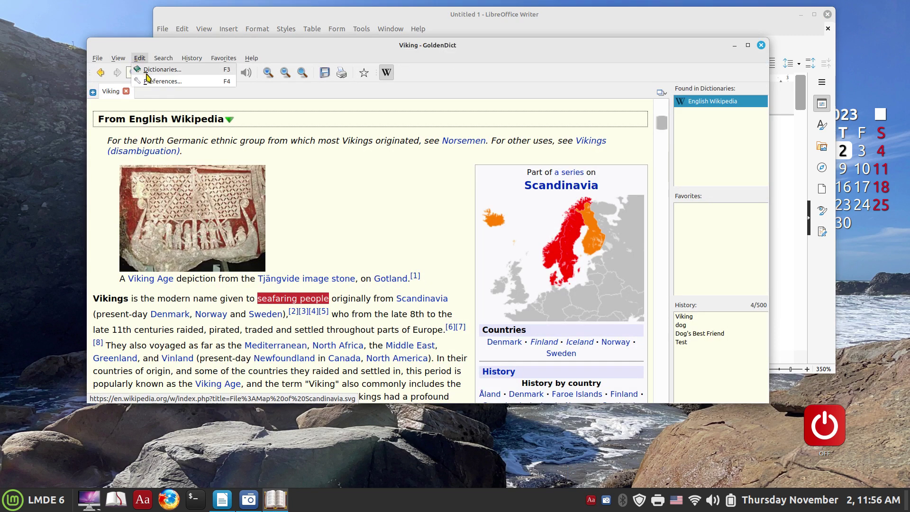
{"action": "left_click", "coordinate": [156, 82]}
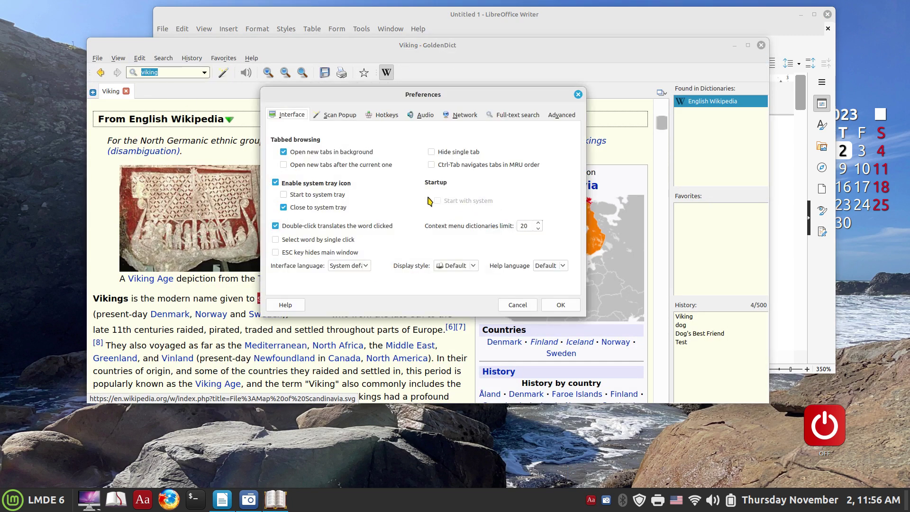
{"action": "left_click", "coordinate": [516, 306]}
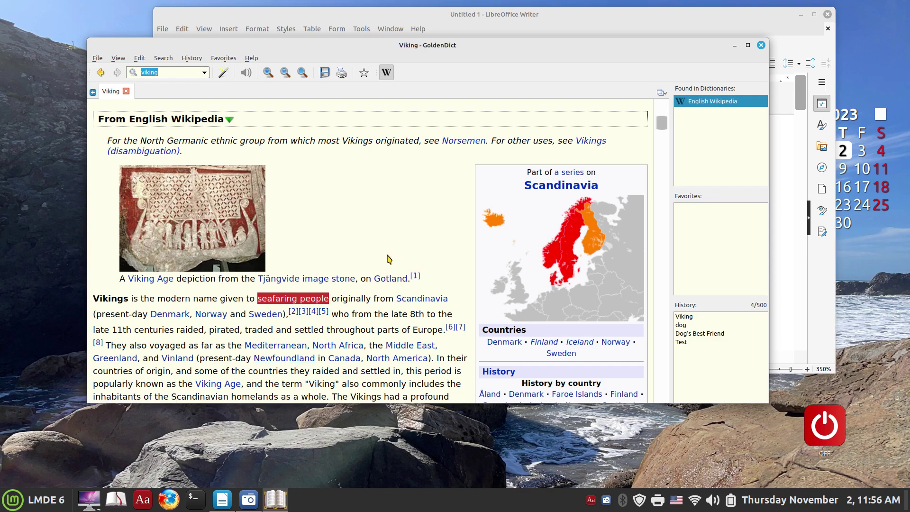
- Copy the runestone image from the Viking article and paste it into the Writer document
{"action": "scroll", "coordinate": [388, 259], "scroll_direction": "down", "scroll_amount": 15}
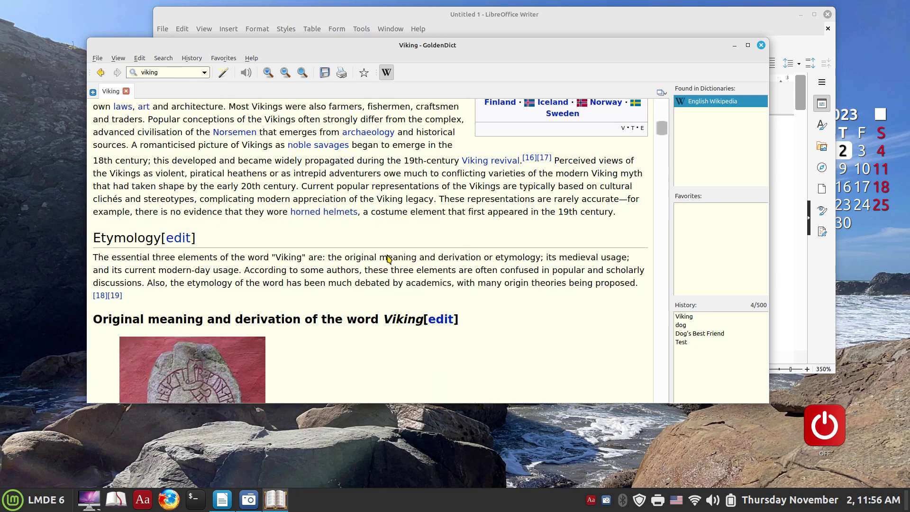
{"action": "scroll", "coordinate": [388, 258], "scroll_direction": "down", "scroll_amount": 7}
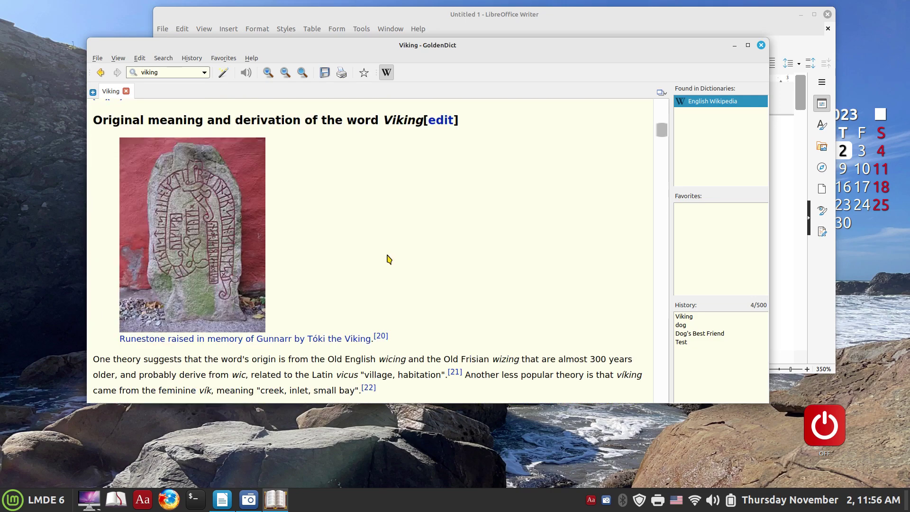
{"action": "right_click", "coordinate": [180, 213]}
{"action": "left_click", "coordinate": [232, 242]}
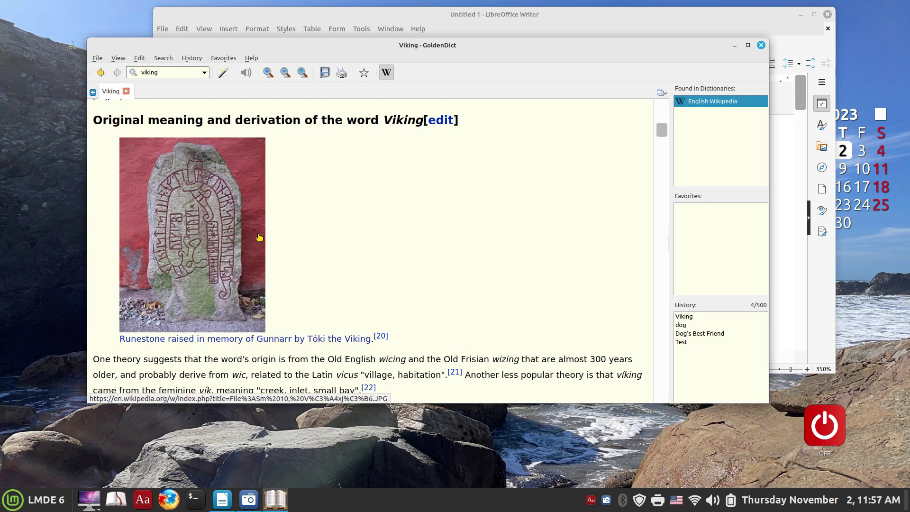
{"action": "left_click", "coordinate": [761, 45]}
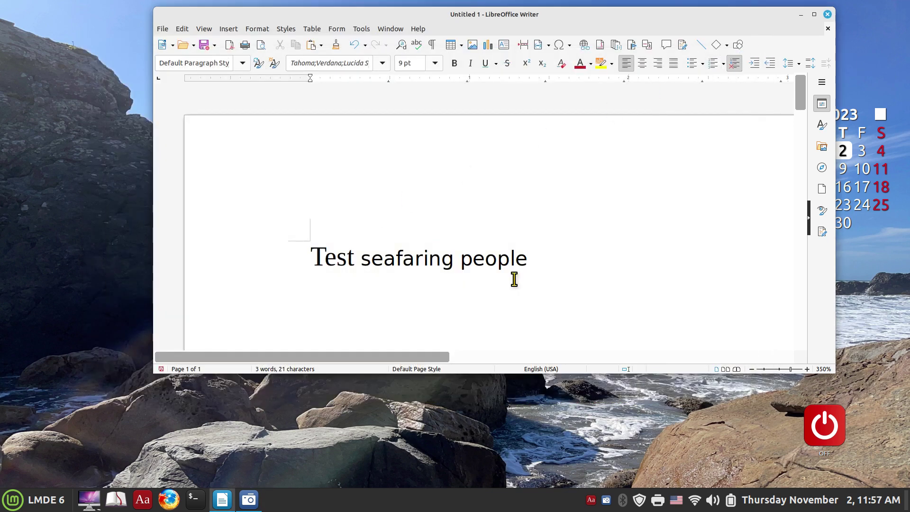
{"action": "right_click", "coordinate": [560, 259]}
{"action": "left_click", "coordinate": [595, 266]}
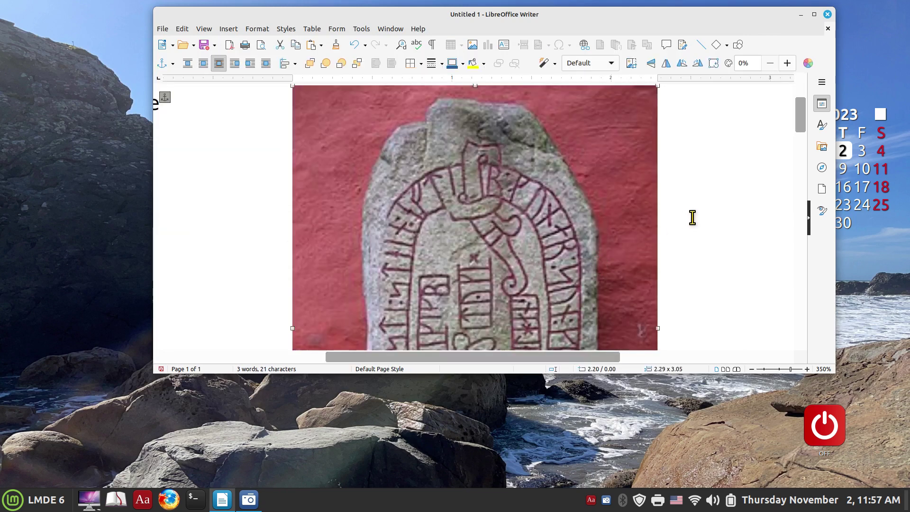
- Drag the runestone image's corner to make it small, then deselect it
{"action": "scroll", "coordinate": [699, 213], "scroll_direction": "down", "scroll_amount": 5, "text": "ctrl"}
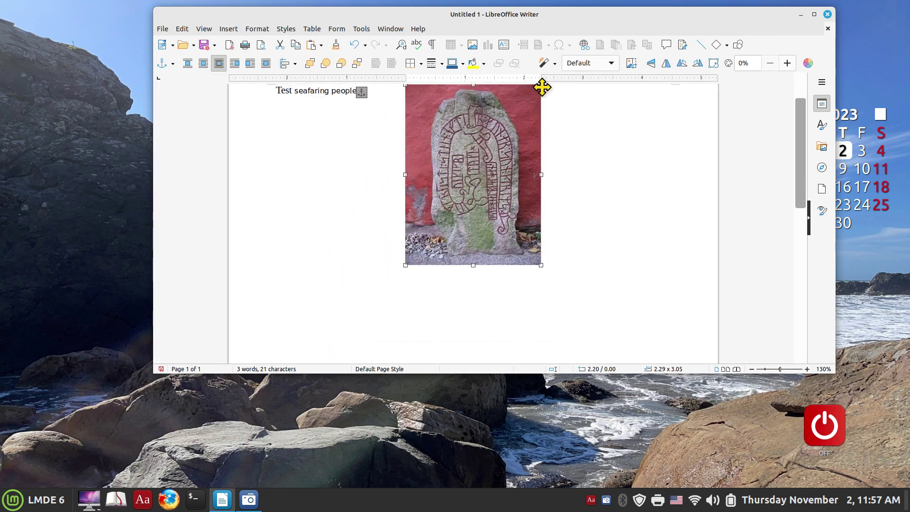
{"action": "left_click_drag", "start_coordinate": [541, 86], "coordinate": [453, 223]}
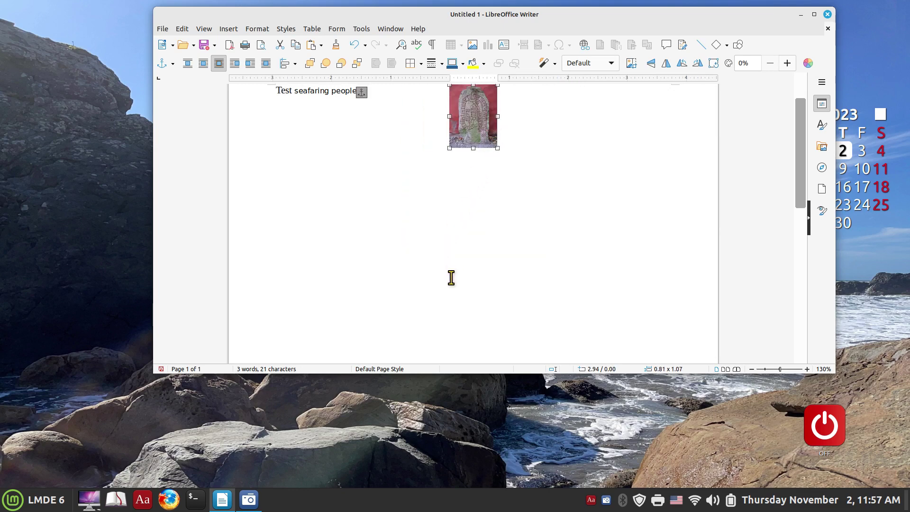
{"action": "scroll", "coordinate": [450, 273], "scroll_direction": "up", "scroll_amount": 4}
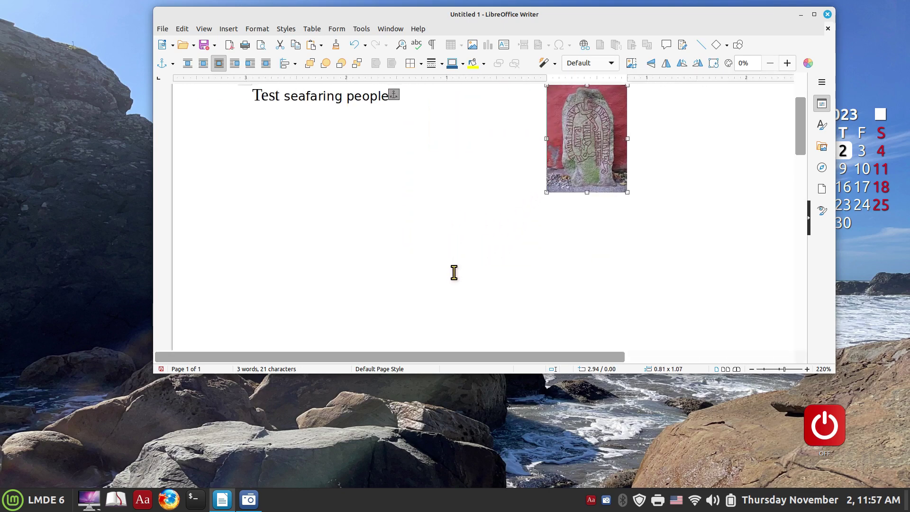
{"action": "left_click", "coordinate": [467, 258]}
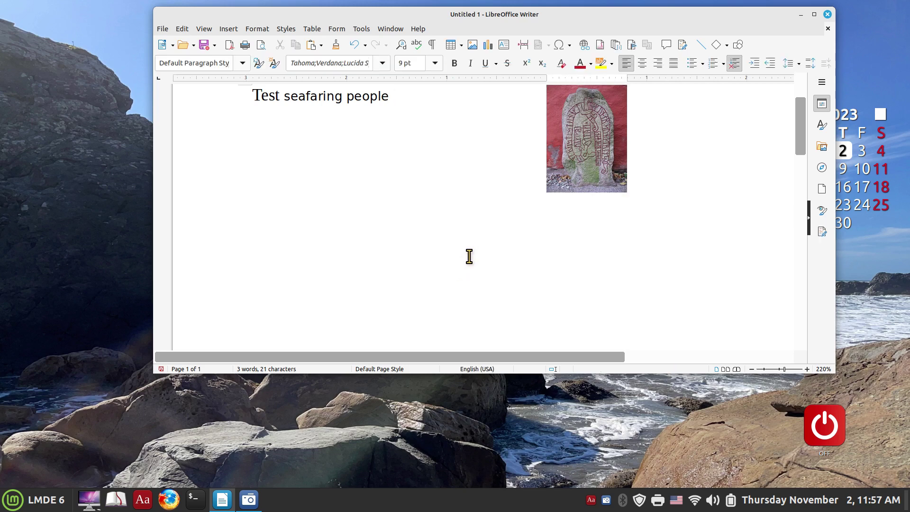
{"action": "left_click", "coordinate": [591, 500]}
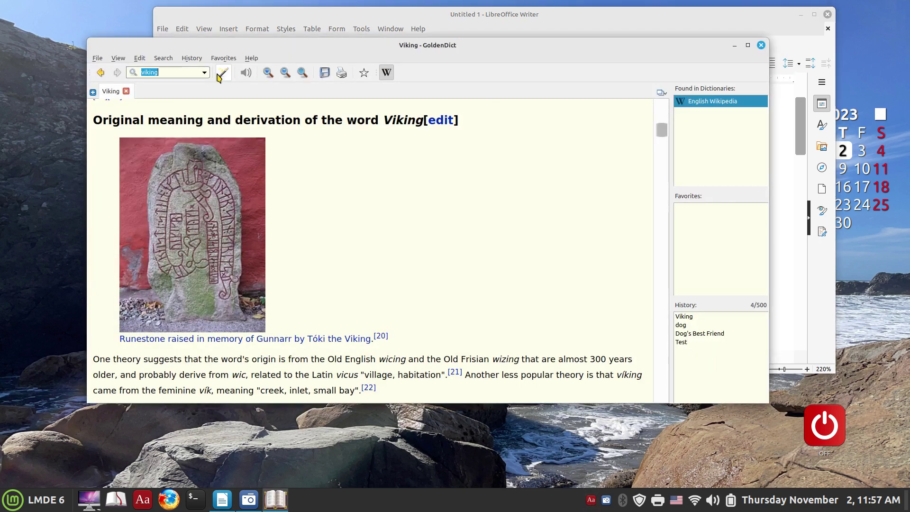
- Replace the search term with 'dog', copy the retriever-in-water photo, and minimize GoldenDict
{"action": "left_click", "coordinate": [168, 72]}
{"action": "key", "text": "BackSpace"}
{"action": "key", "text": "BackSpace"}
{"action": "key", "text": "BackSpace"}
{"action": "key", "text": "BackSpace"}
{"action": "key", "text": "BackSpace"}
{"action": "key", "text": "BackSpace"}
{"action": "type", "text": "dog"}
{"action": "key", "text": "Return"}
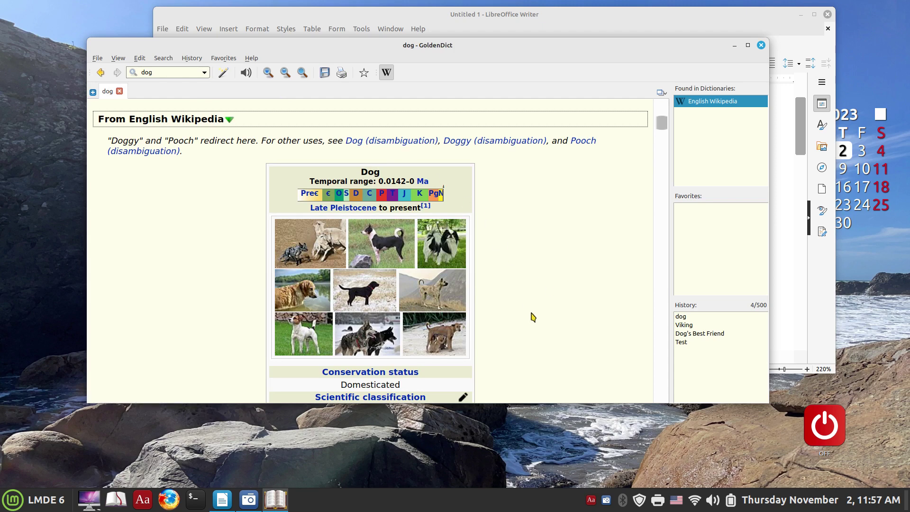
{"action": "right_click", "coordinate": [294, 294]}
{"action": "left_click", "coordinate": [333, 323]}
{"action": "left_click", "coordinate": [734, 46]}
- Paste the retriever photo, move it below-left of the runestone, and shrink it
{"action": "right_click", "coordinate": [386, 209]}
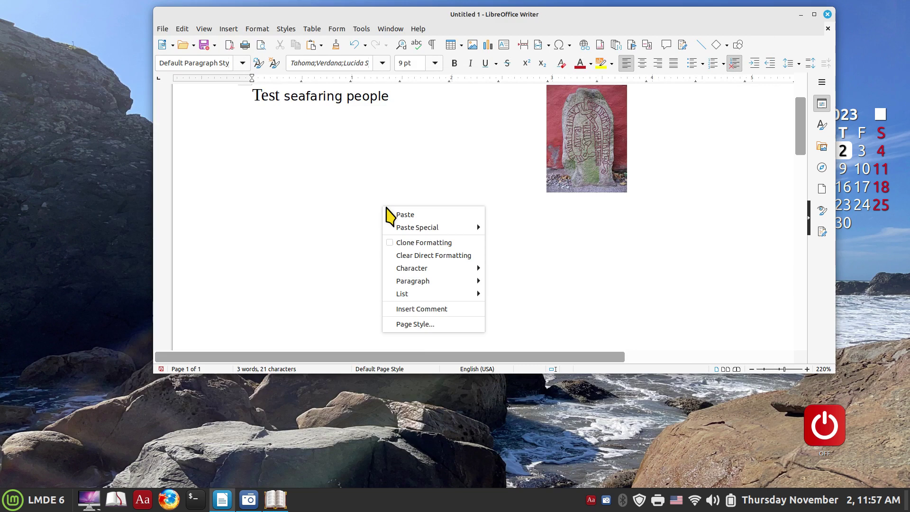
{"action": "left_click", "coordinate": [404, 214]}
{"action": "left_click_drag", "start_coordinate": [591, 110], "coordinate": [428, 192]}
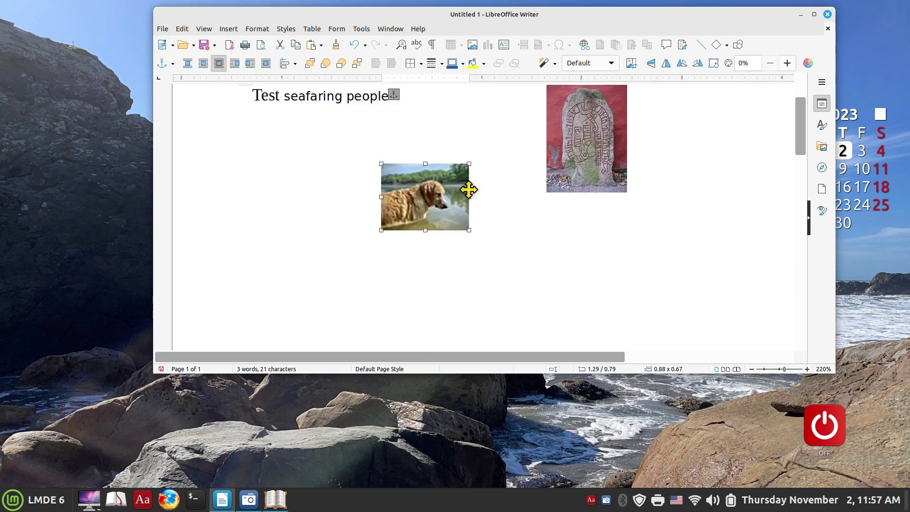
{"action": "left_click_drag", "start_coordinate": [463, 170], "coordinate": [437, 188]}
{"action": "left_click", "coordinate": [458, 227]}
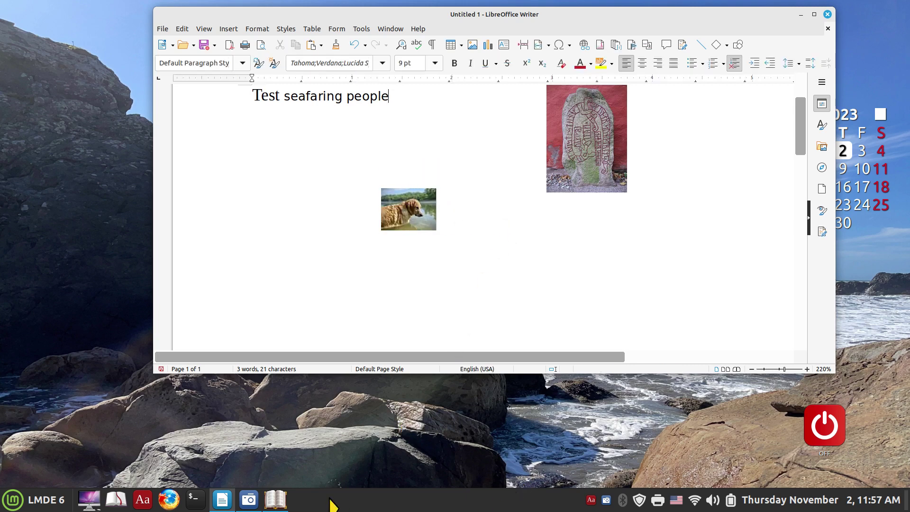
{"action": "left_click", "coordinate": [276, 499]}
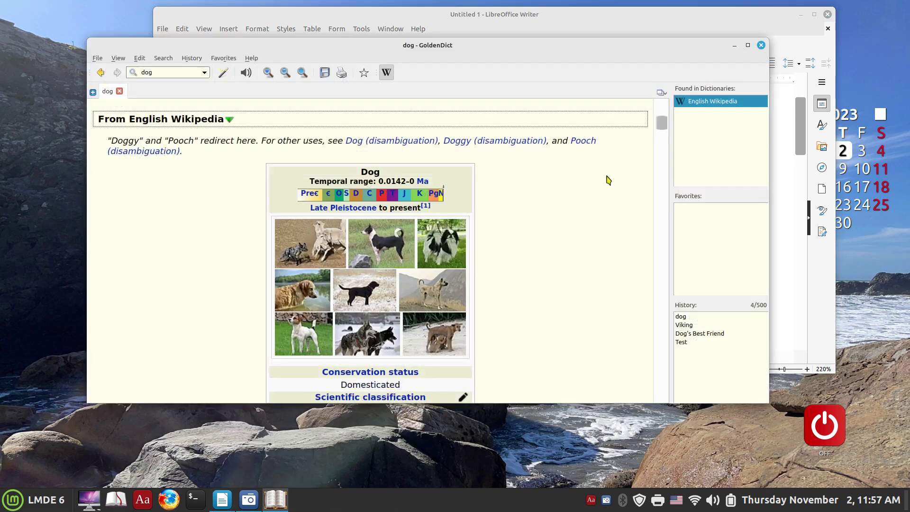
- Hide the GoldenDict window so the Writer page with 'Test seafaring people' and both pictures shows
{"action": "left_click", "coordinate": [761, 45]}
{"action": "left_click", "coordinate": [591, 500]}
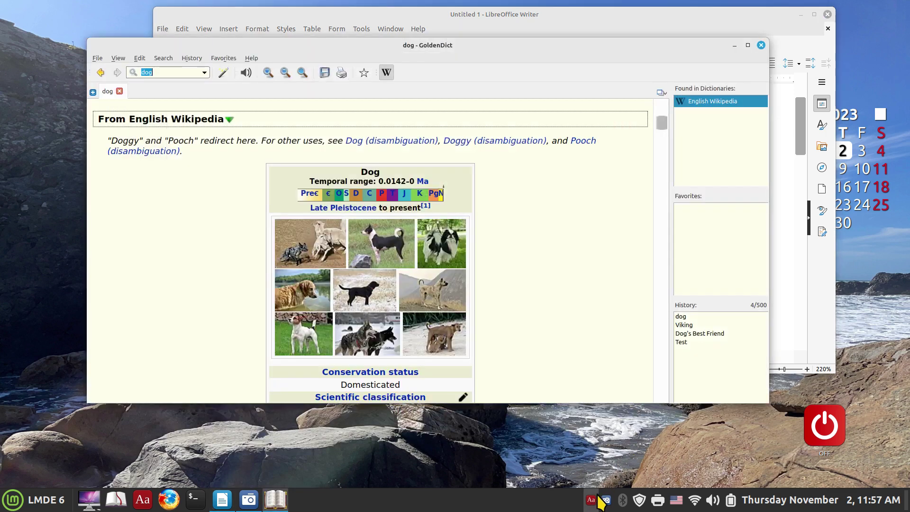
{"action": "left_click", "coordinate": [761, 45]}
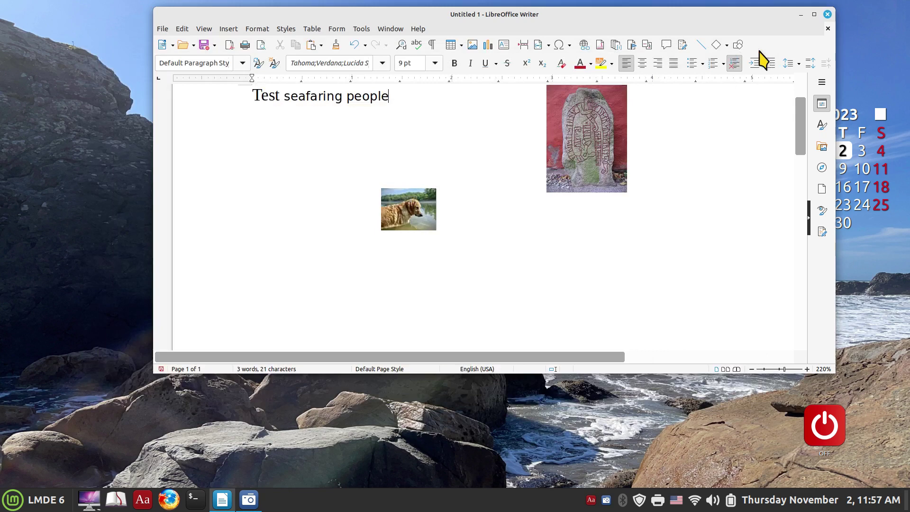
{"action": "right_click", "coordinate": [591, 500]}
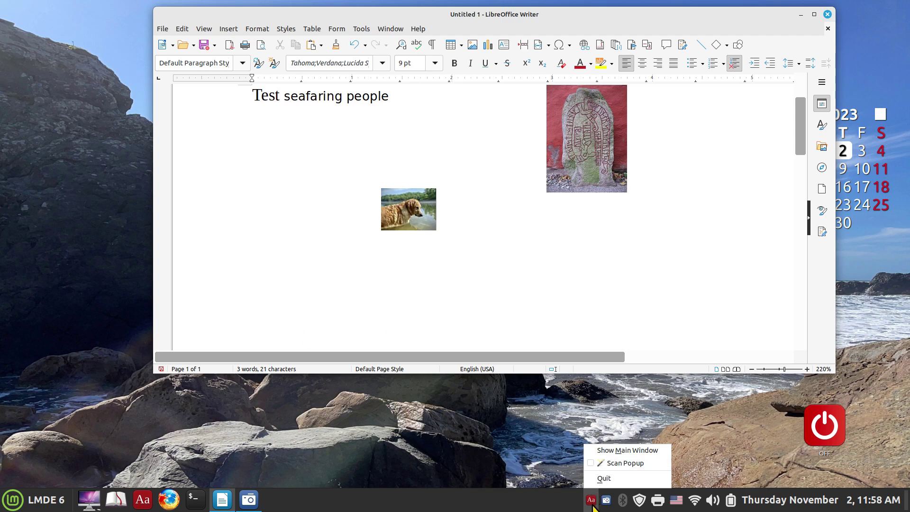
{"action": "left_click", "coordinate": [521, 467]}
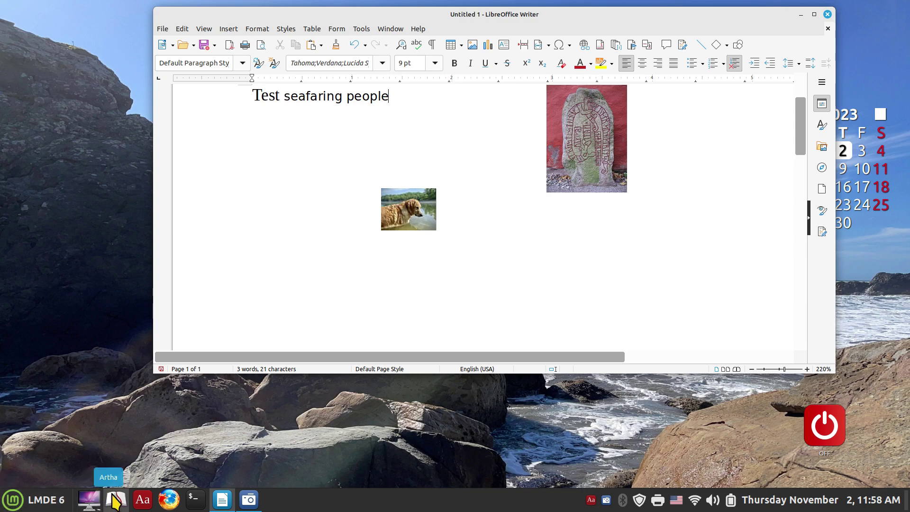
- Launch Artha and look up 'test drive' from the suggestions
{"action": "left_click", "coordinate": [114, 500]}
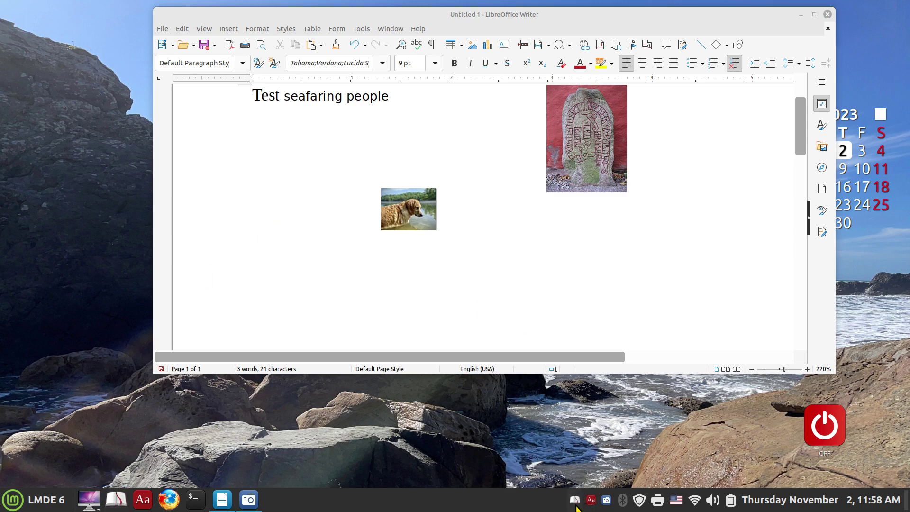
{"action": "left_click", "coordinate": [802, 15]}
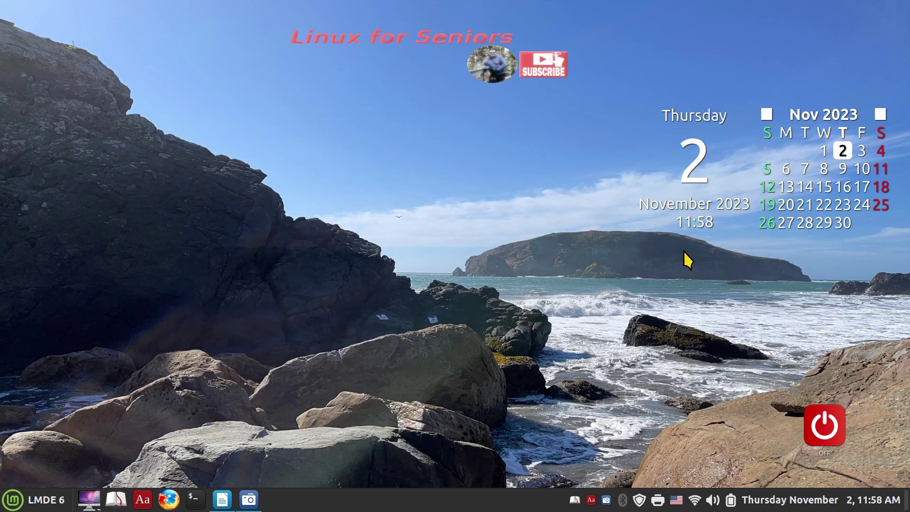
{"action": "left_click", "coordinate": [575, 501]}
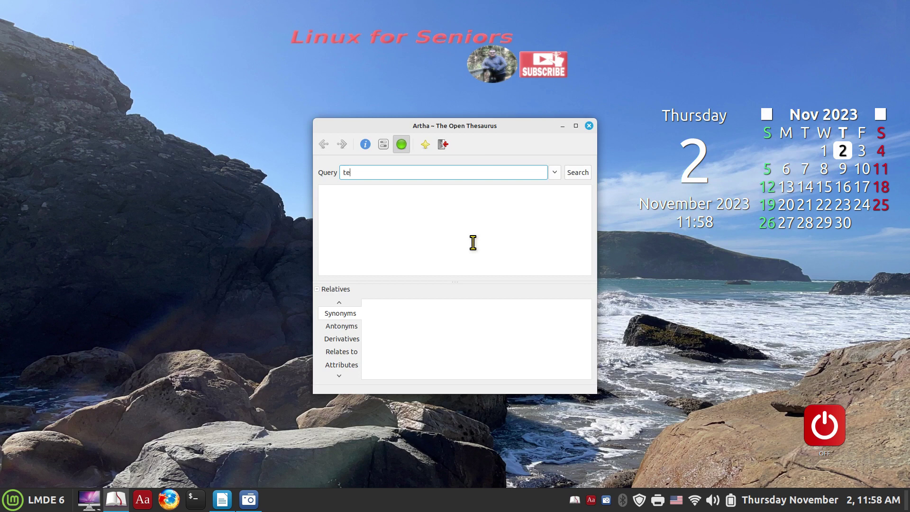
{"action": "type", "text": "test drive"}
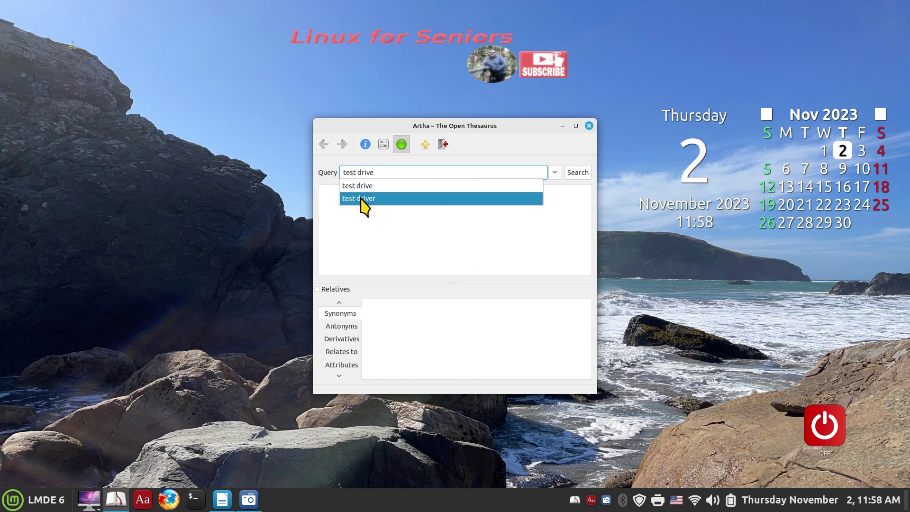
{"action": "left_click", "coordinate": [387, 187]}
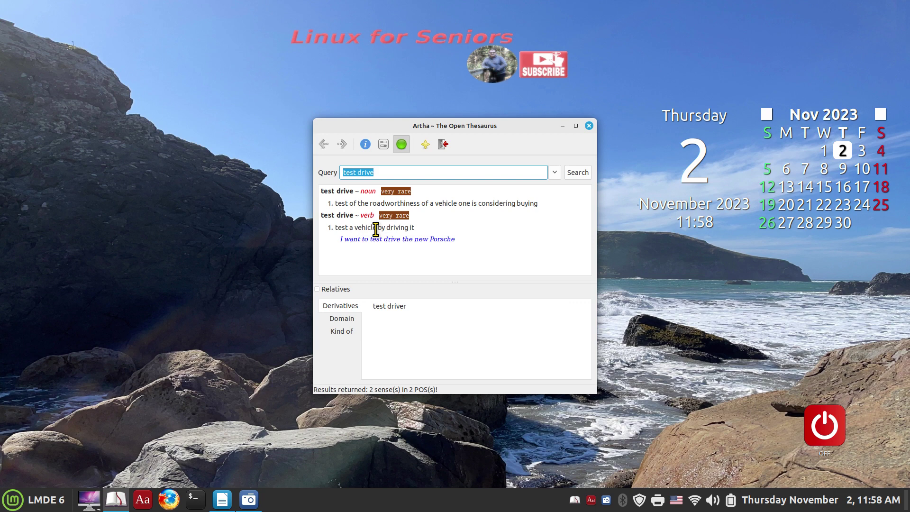
- Copy 'vehicle by driving it' from the verb definition and return to Writer
{"action": "left_click", "coordinate": [355, 226]}
{"action": "left_click_drag", "start_coordinate": [356, 227], "coordinate": [413, 227]}
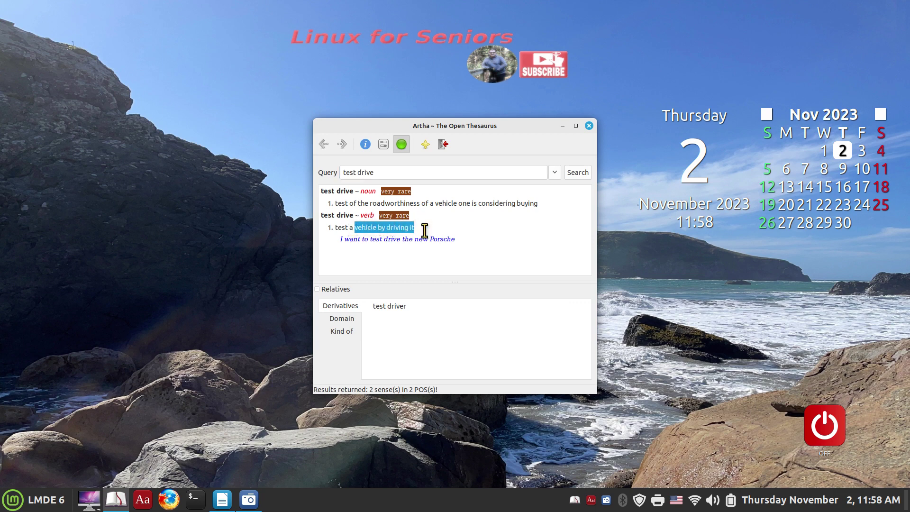
{"action": "right_click", "coordinate": [379, 226]}
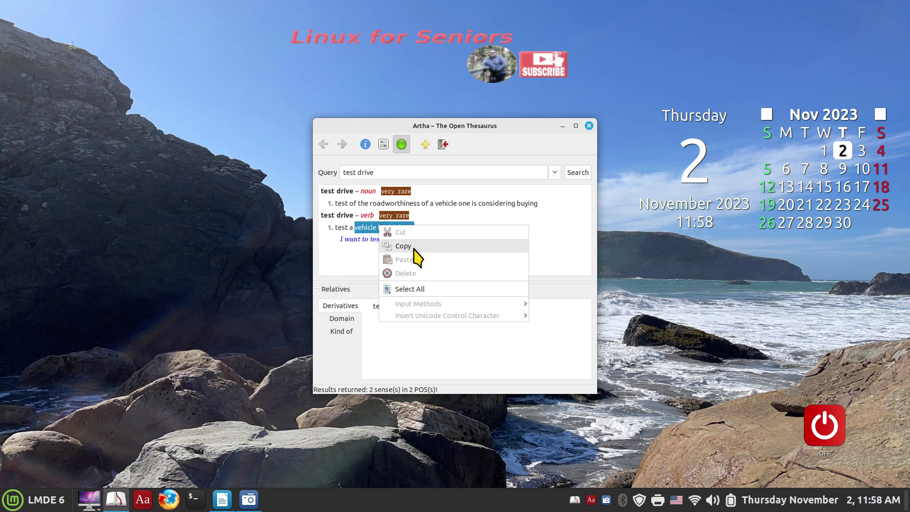
{"action": "left_click", "coordinate": [414, 251]}
{"action": "left_click", "coordinate": [222, 500]}
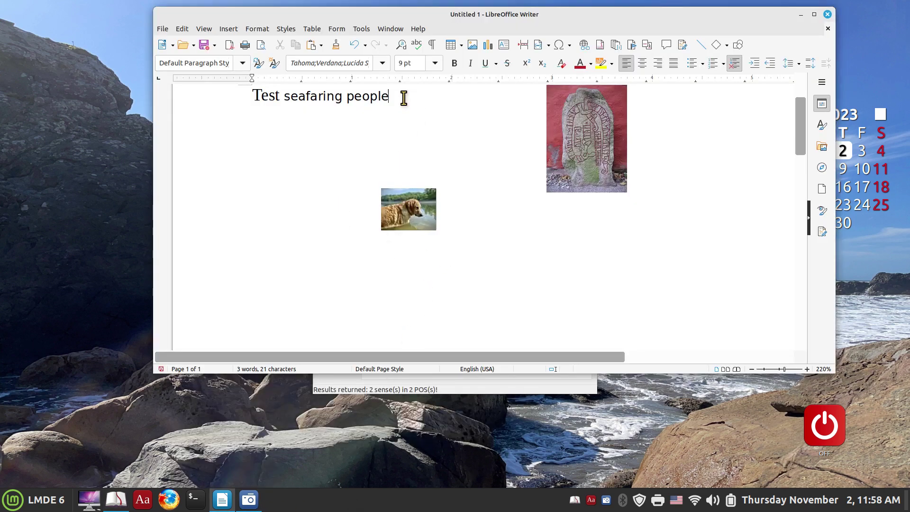
- Paste 'vehicle by driving it' as unformatted text on a new line below the heading
{"action": "key", "text": "Return"}
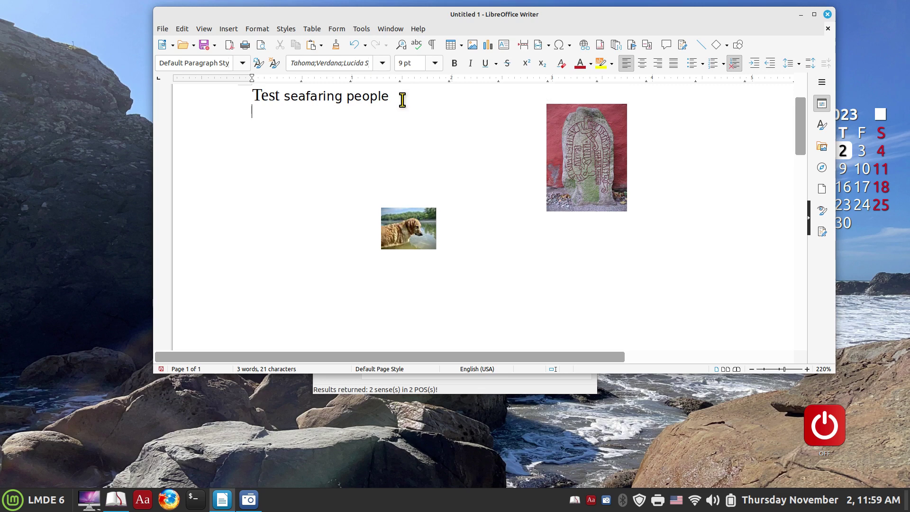
{"action": "right_click", "coordinate": [287, 117]}
{"action": "mouse_move", "coordinate": [309, 135]}
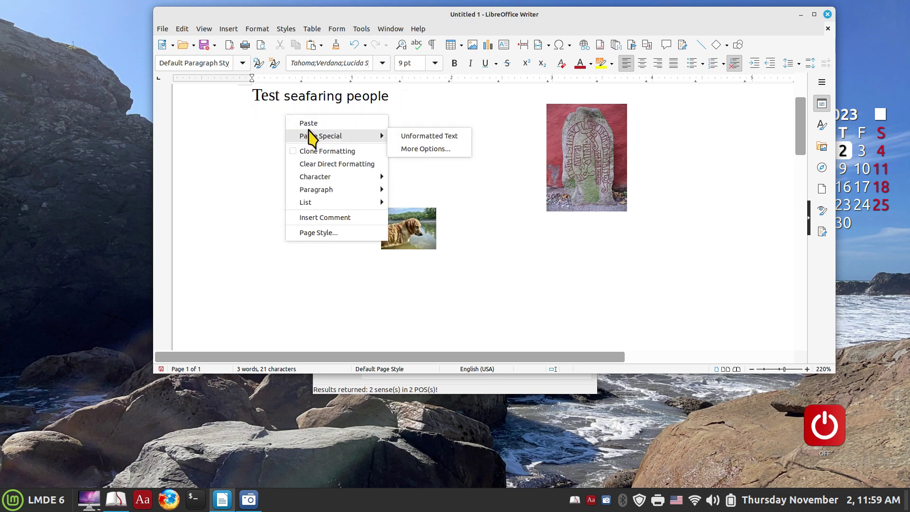
{"action": "left_click", "coordinate": [428, 135]}
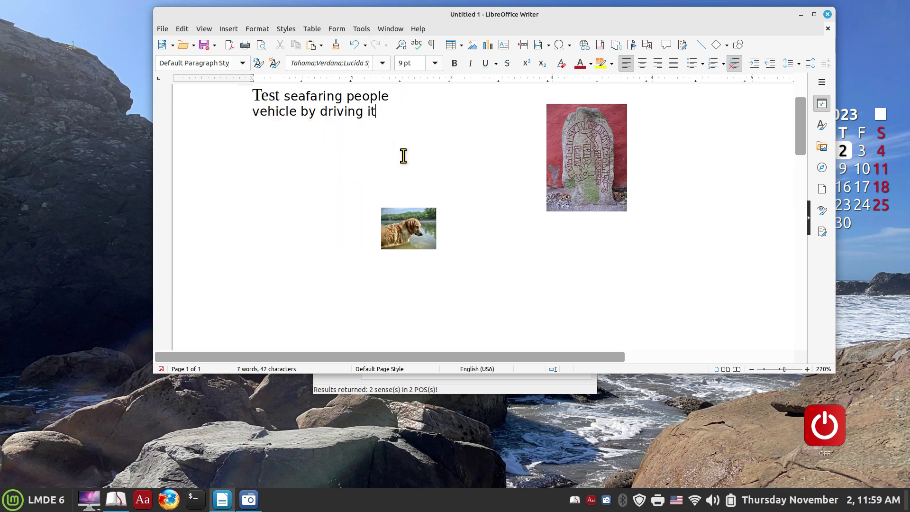
- Set the 'vehicle by driving it' line in the Chilanka font
{"action": "left_click", "coordinate": [341, 112]}
{"action": "left_click_drag", "start_coordinate": [248, 114], "coordinate": [387, 104]}
{"action": "left_click", "coordinate": [382, 63]}
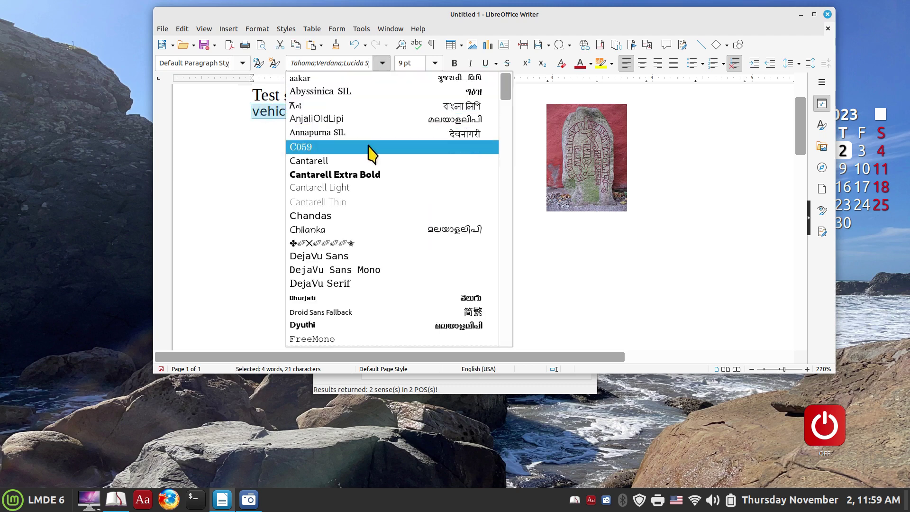
{"action": "left_click", "coordinate": [377, 231]}
{"action": "left_click", "coordinate": [431, 155]}
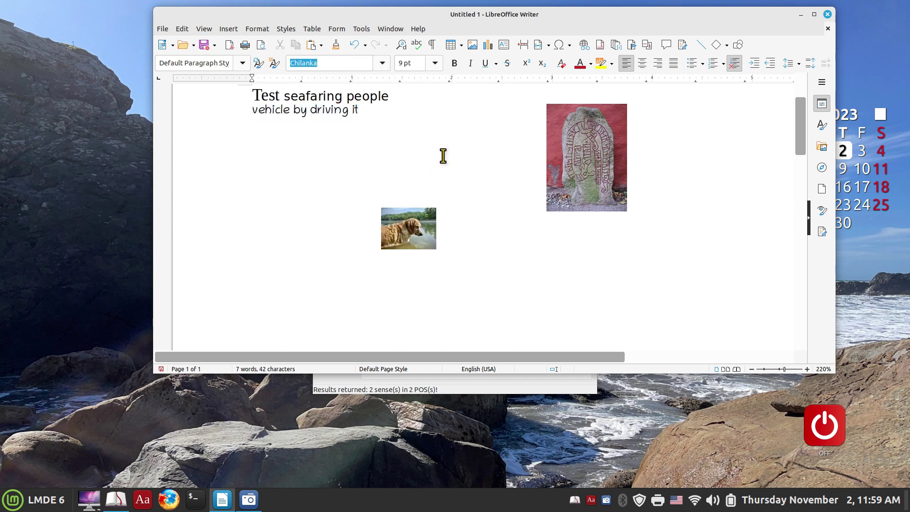
{"action": "left_click", "coordinate": [515, 389]}
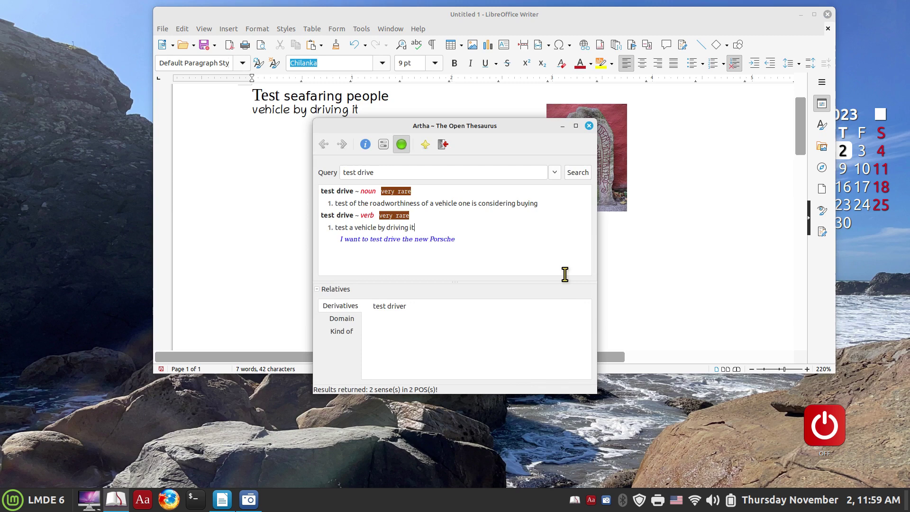
- Close the Artha window so the Writer document with both text lines and pictures is visible
{"action": "left_click", "coordinate": [589, 126]}
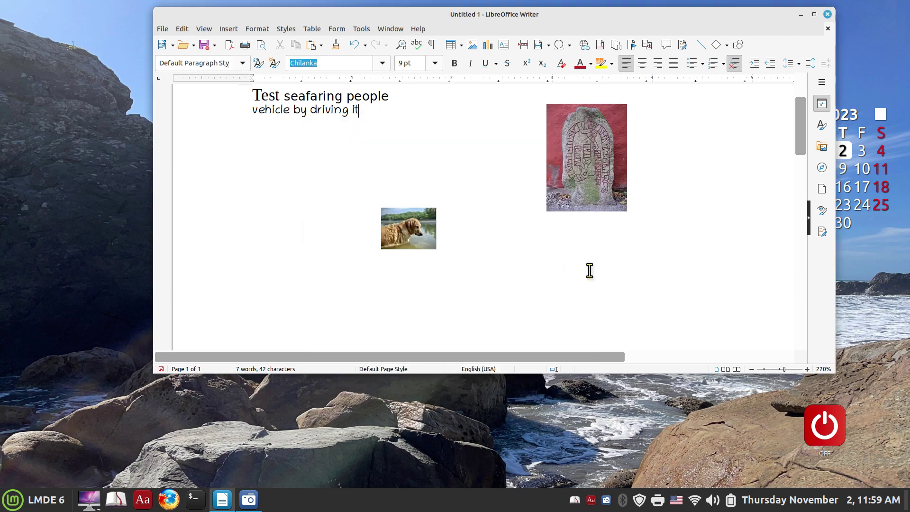
{"action": "left_click", "coordinate": [575, 500]}
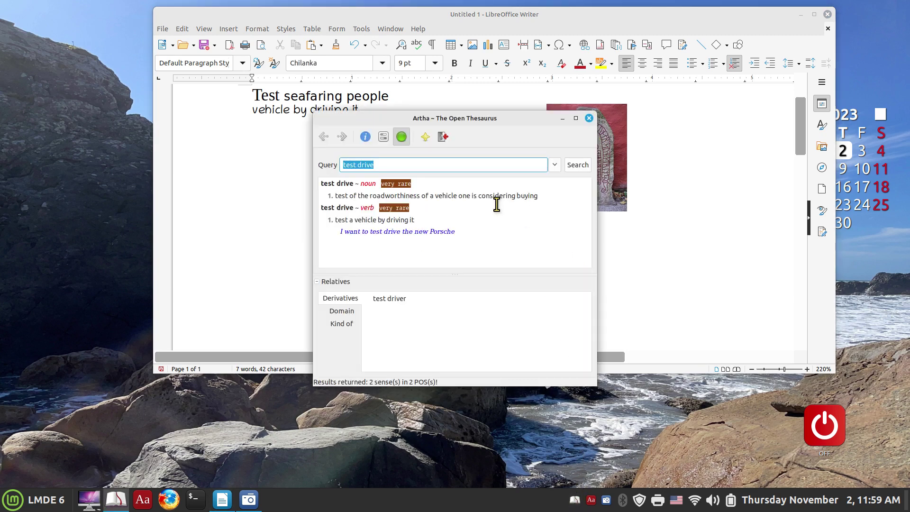
{"action": "left_click", "coordinate": [589, 118]}
{"action": "left_click", "coordinate": [574, 503]}
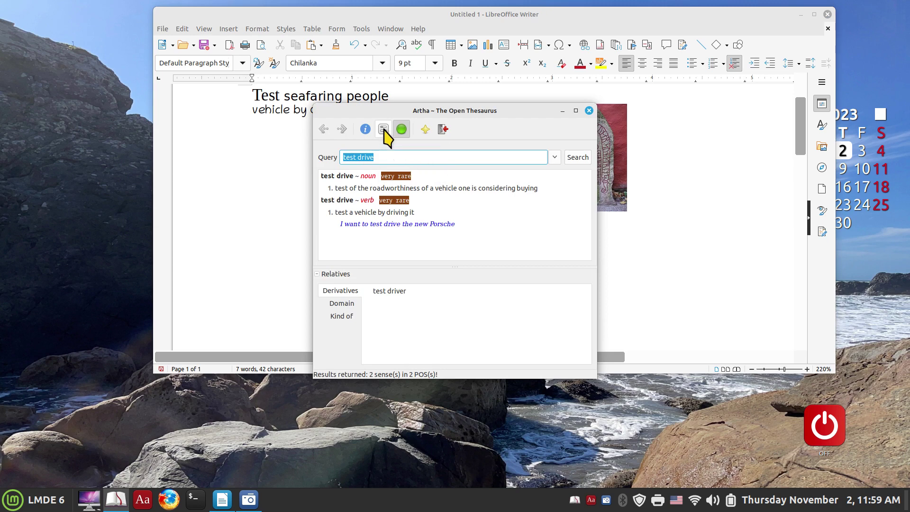
{"action": "left_click", "coordinate": [589, 111]}
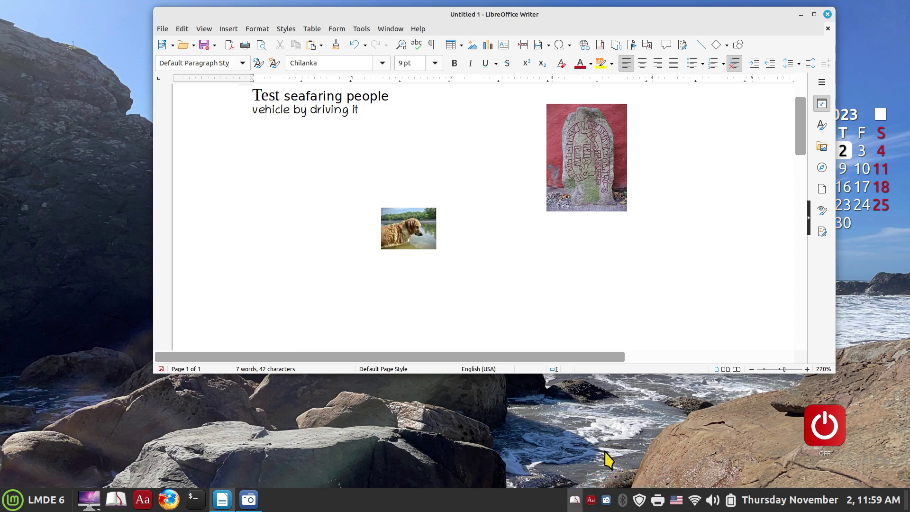
- Close Writer and discard the unsaved changes with Don't Save
{"action": "left_click", "coordinate": [827, 14]}
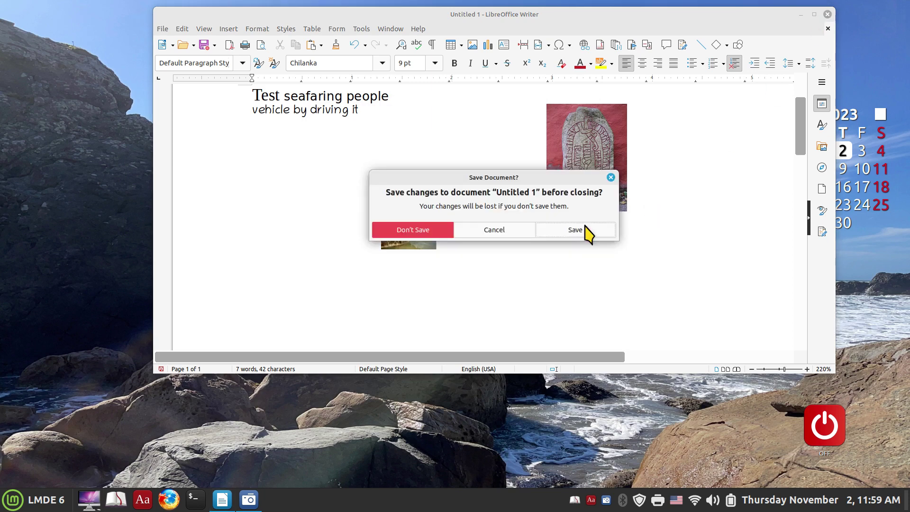
{"action": "left_click", "coordinate": [412, 230]}
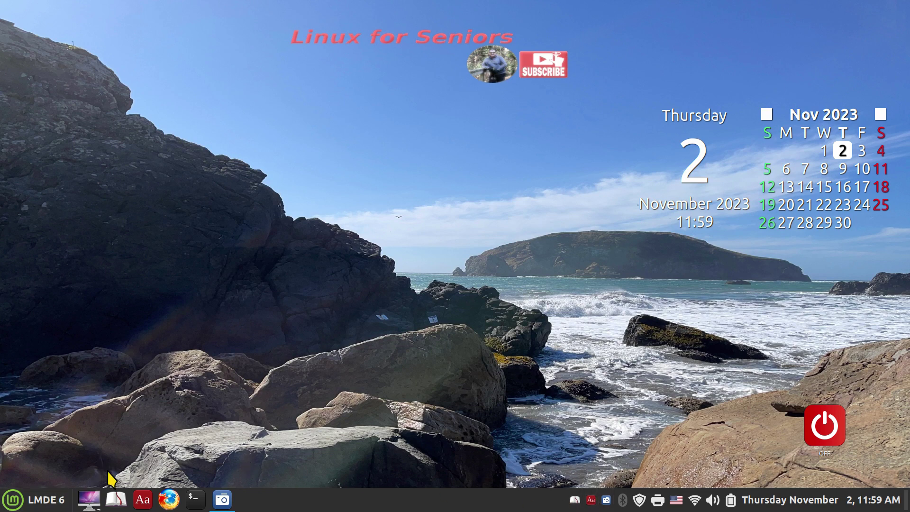
- Open the Cinnamon Menu and show the Accessories applications list
{"action": "left_click", "coordinate": [14, 507]}
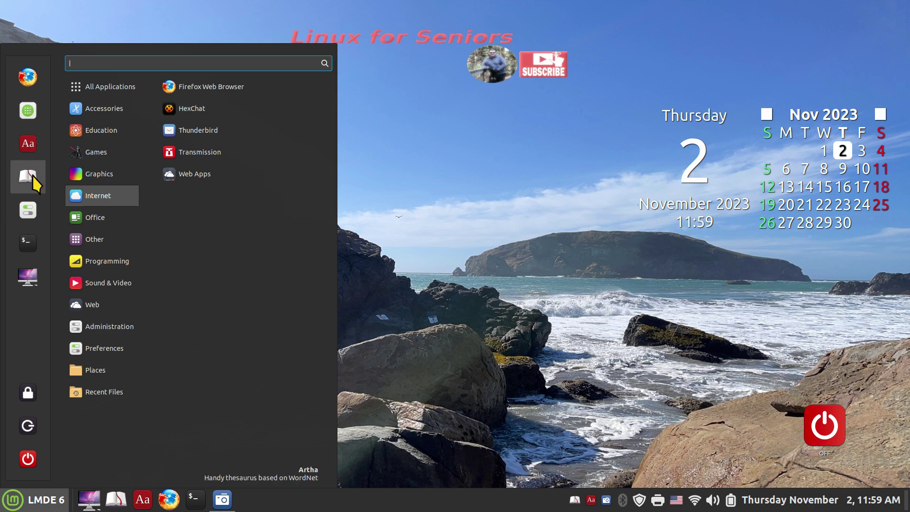
{"action": "mouse_move", "coordinate": [116, 107]}
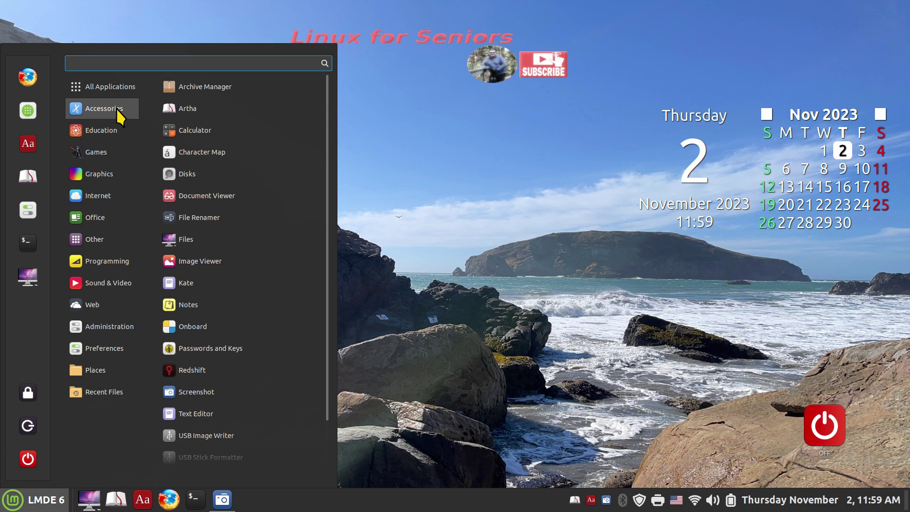
{"action": "mouse_move", "coordinate": [111, 261]}
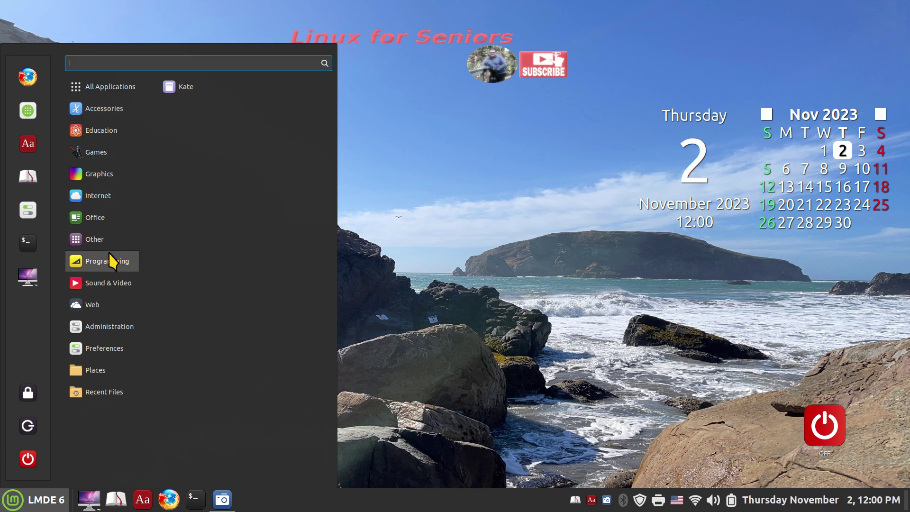
{"action": "mouse_move", "coordinate": [100, 242]}
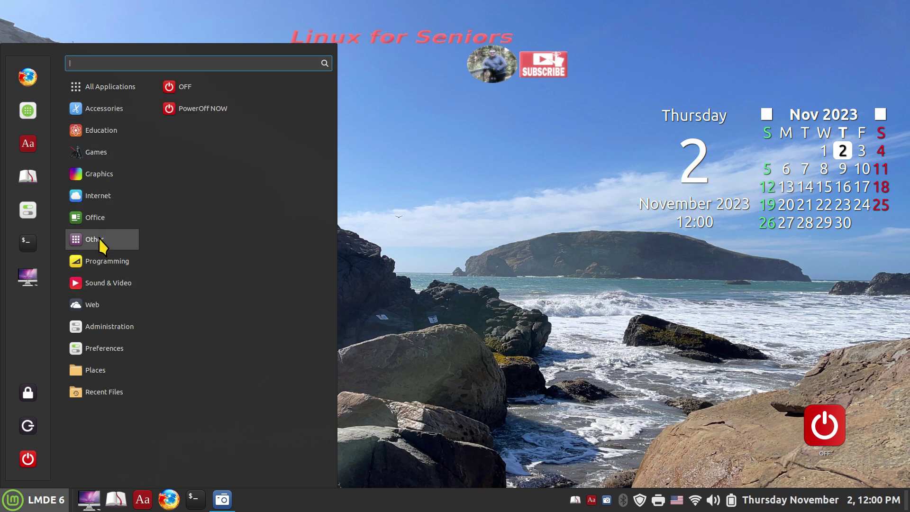
{"action": "mouse_move", "coordinate": [101, 222]}
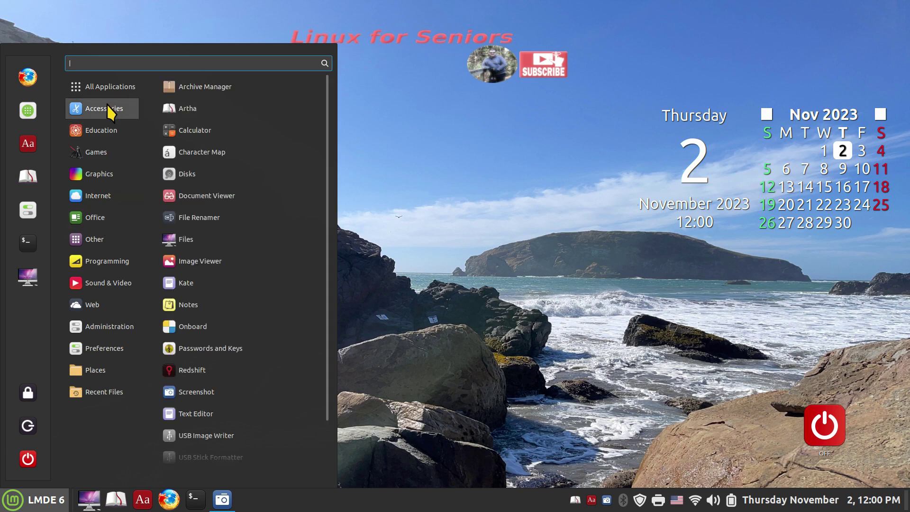
- Launch Artha from Accessories, then close its 'test drive' window to leave the bare desktop
{"action": "left_click", "coordinate": [193, 108]}
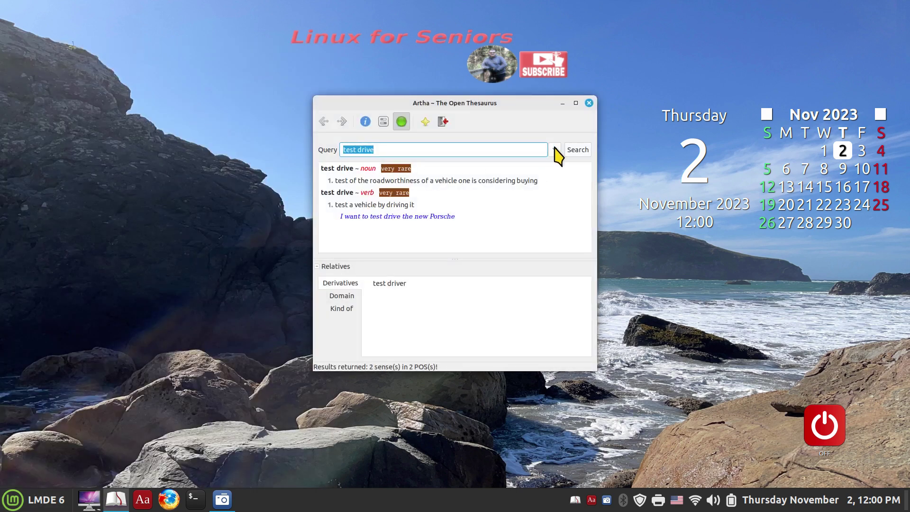
{"action": "left_click", "coordinate": [589, 103]}
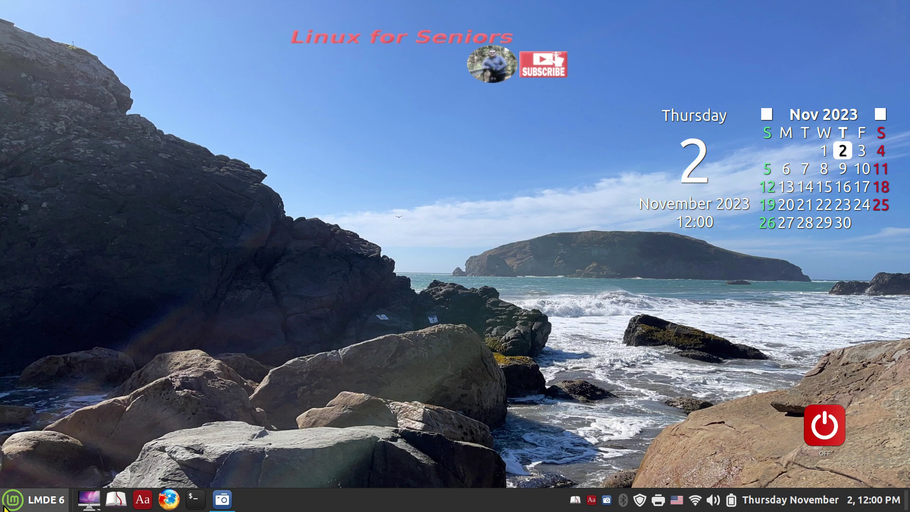
{"action": "left_click", "coordinate": [28, 499]}
{"action": "left_click", "coordinate": [23, 177]}
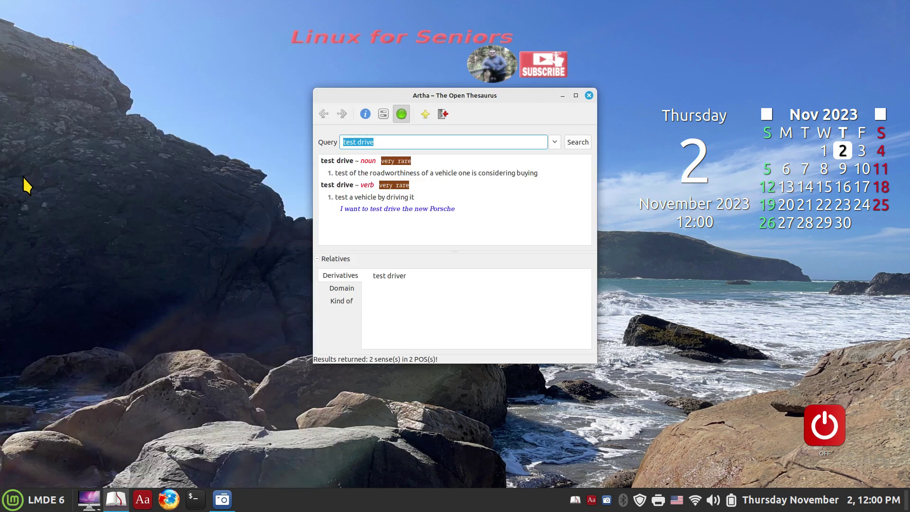
{"action": "left_click", "coordinate": [589, 96]}
{"action": "left_click", "coordinate": [117, 500]}
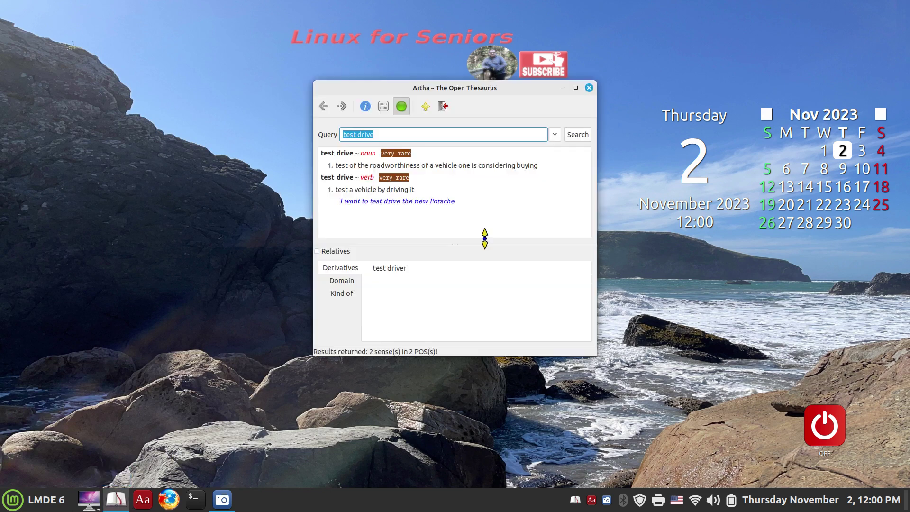
{"action": "left_click", "coordinate": [589, 89]}
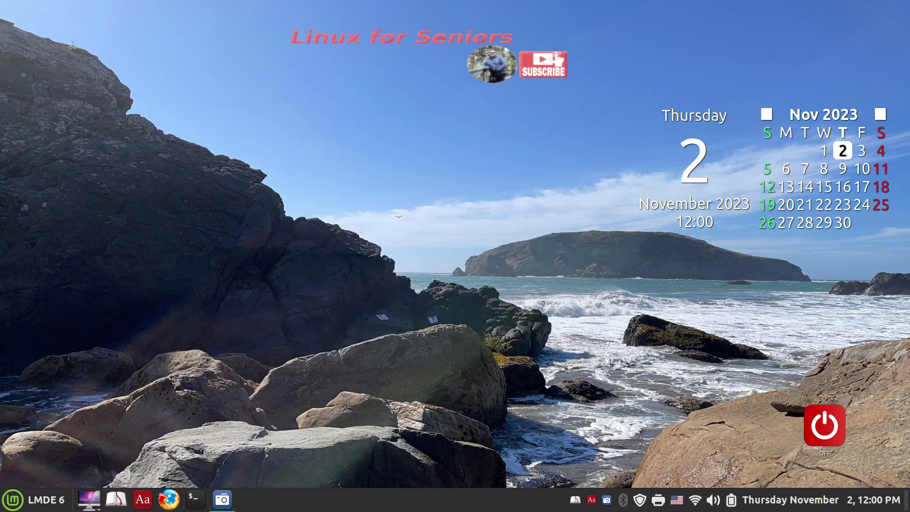